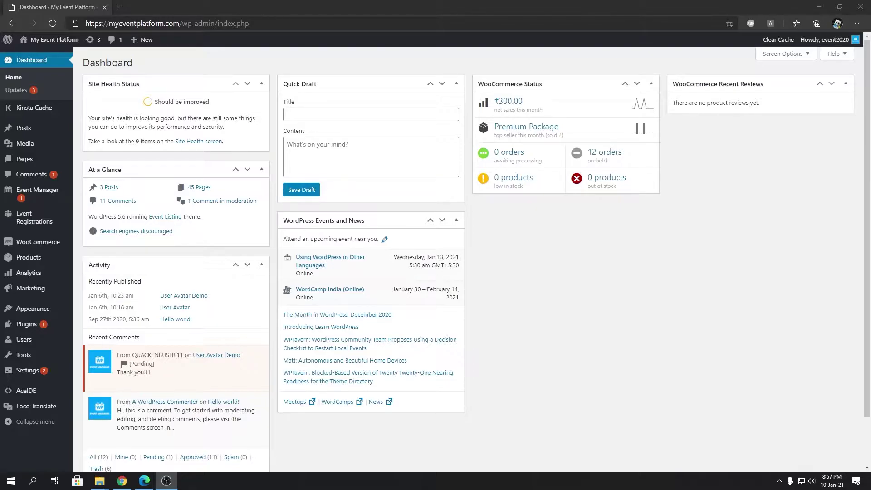
Open the admin All Events list and open the public site in a new tab
click(640, 360)
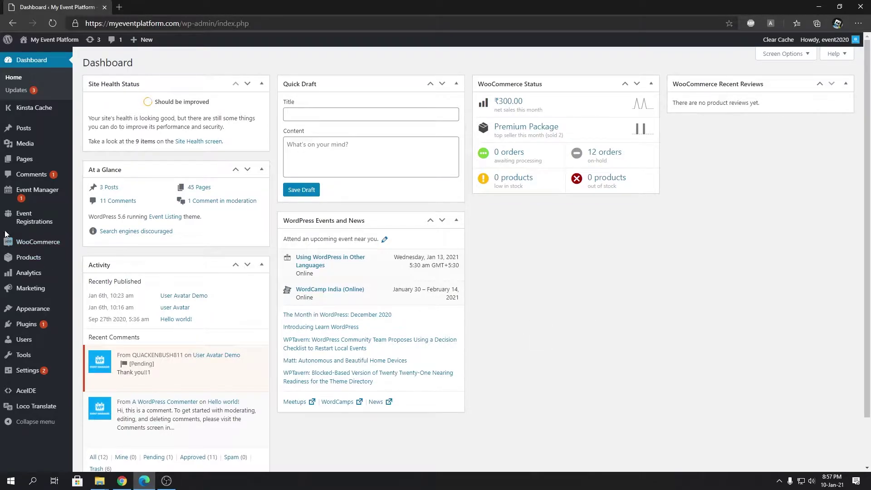
mouse_move(34, 197)
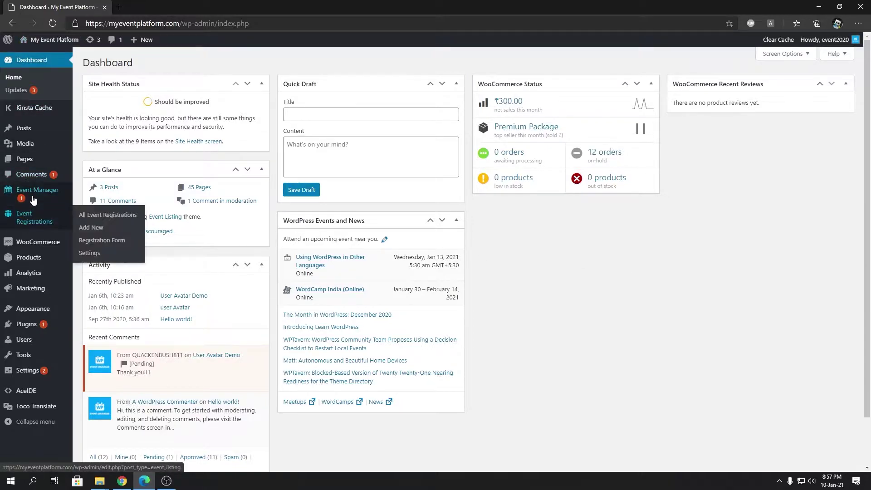
click(104, 196)
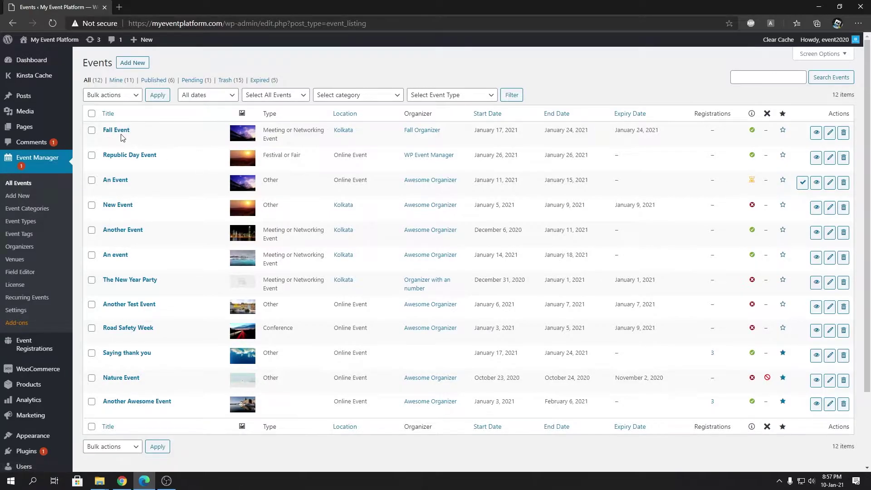
mouse_move(54, 43)
right_click(30, 55)
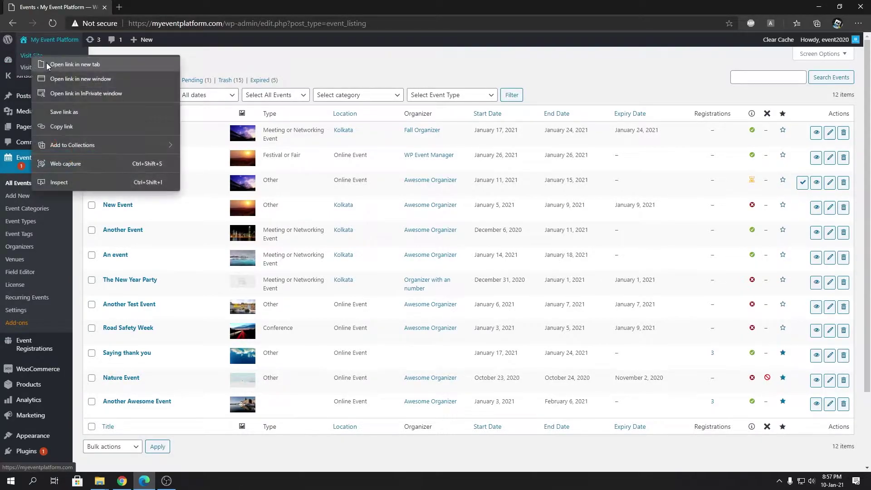
click(46, 63)
click(140, 6)
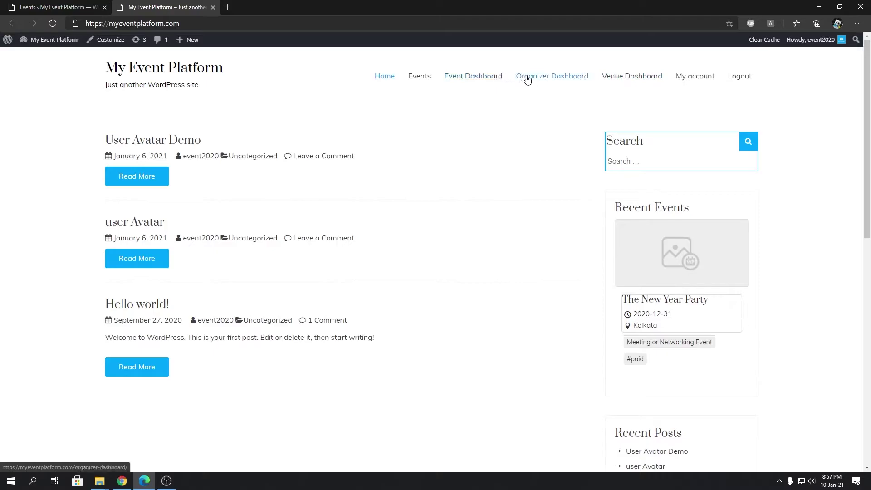
Open Fall Event for editing from the front-end Event Dashboard
click(490, 83)
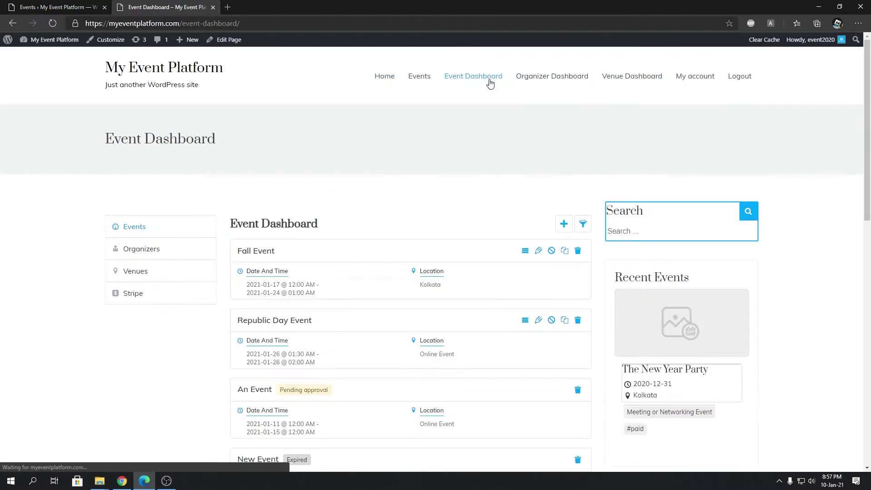
click(538, 253)
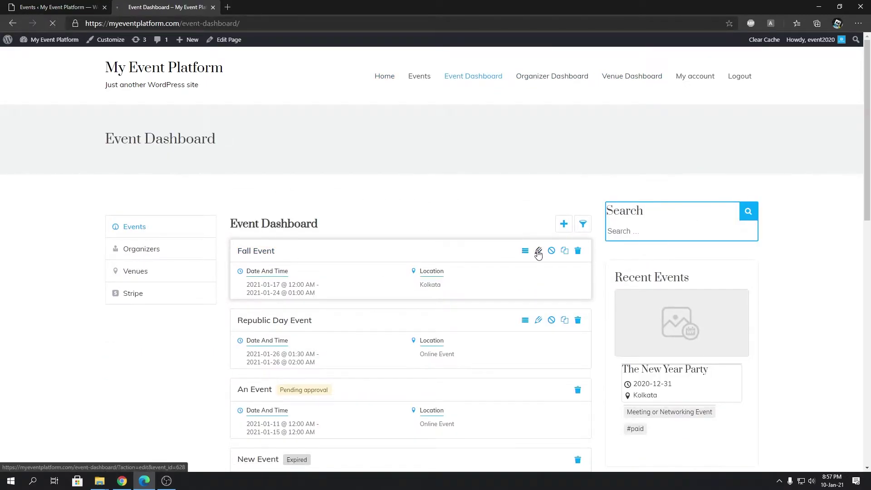
scroll(416, 288, down, 20)
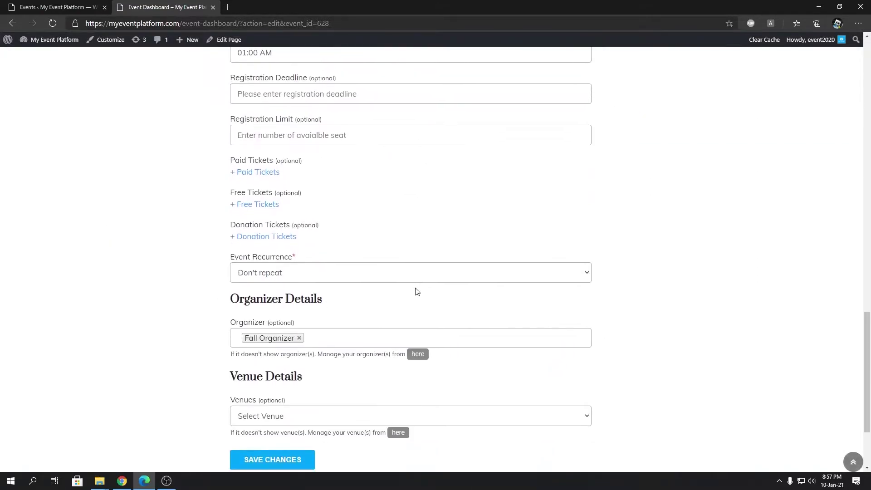
Add a paid ticket named 'Fall Ticket' with quantity 100 and price 100
click(262, 176)
click(301, 245)
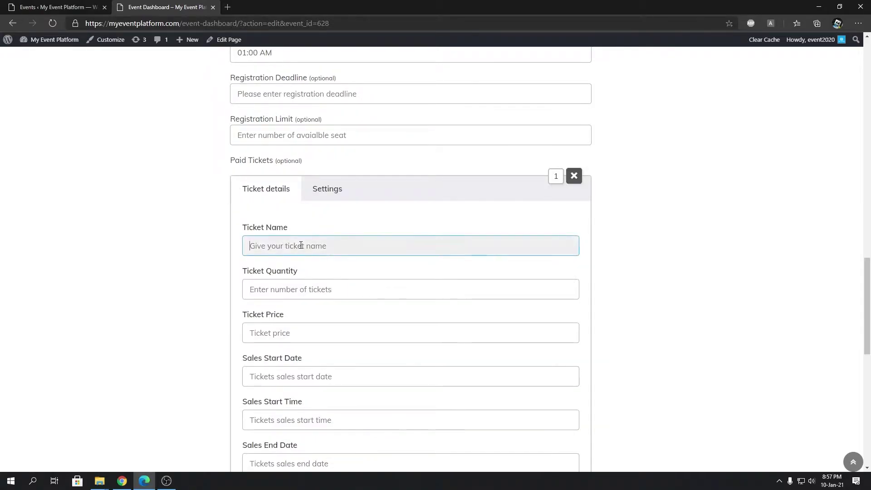
text(Fall Ticket)
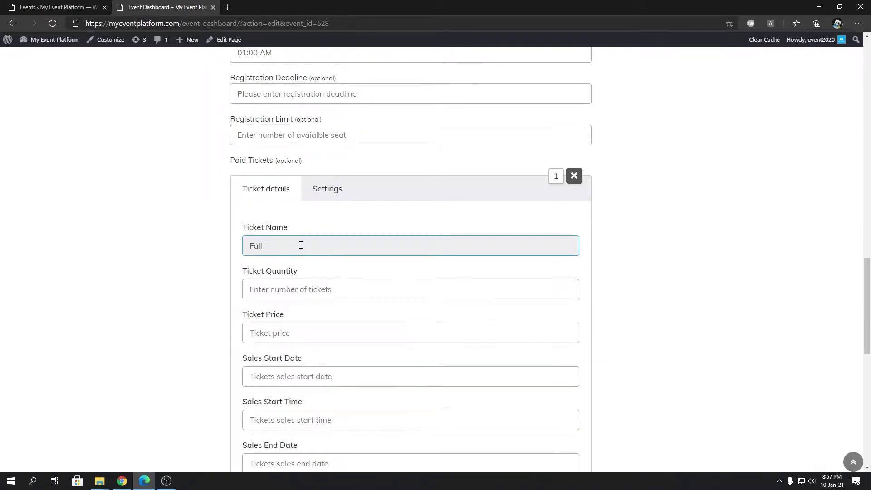
click(305, 296)
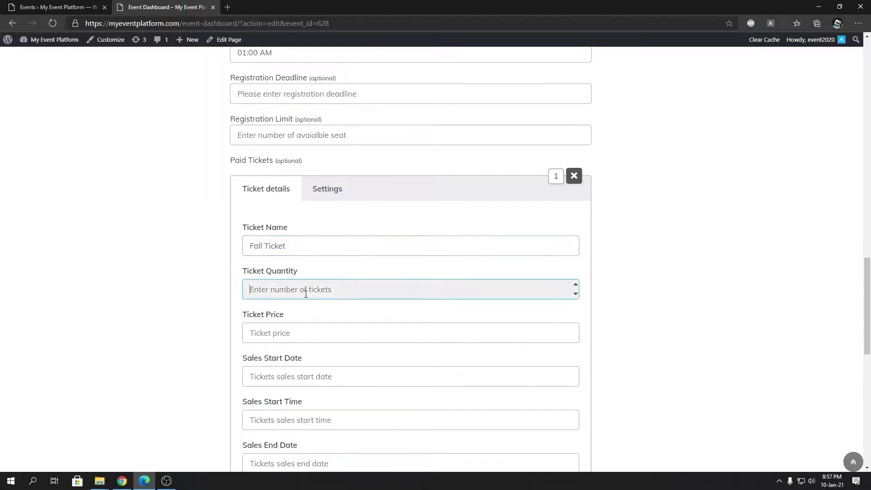
text(100)
key(Tab)
text(100)
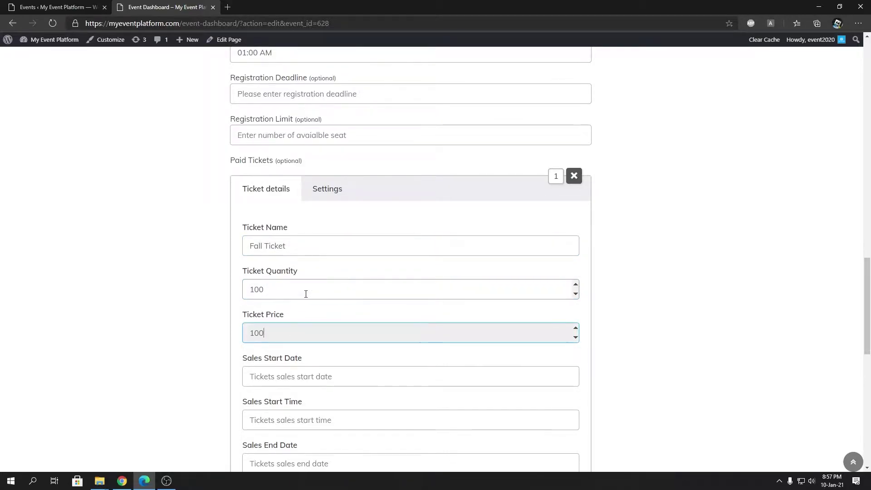
Set ticket sales from 2021-01-10 to 2021-01-18 at 12:00 AM and save the event
click(297, 383)
click(256, 308)
click(263, 420)
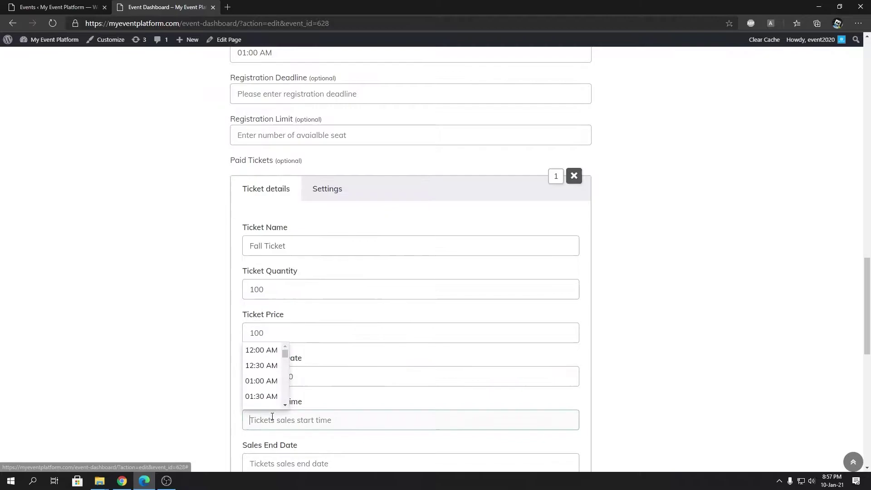
click(254, 351)
scroll(248, 367, down, 3)
click(262, 335)
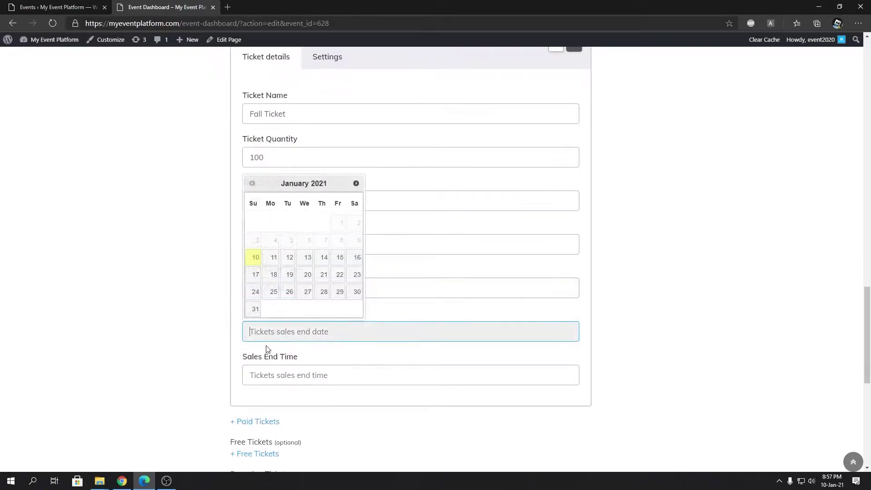
click(271, 274)
click(250, 375)
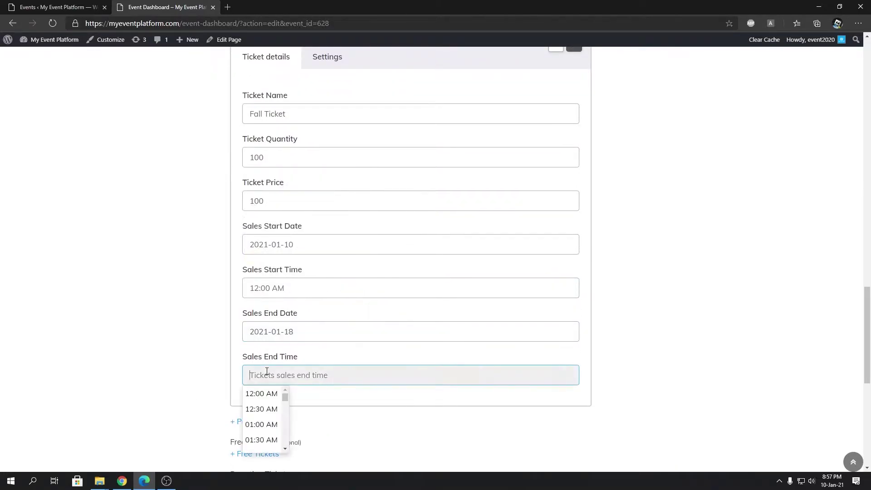
click(252, 391)
click(224, 375)
scroll(630, 166, up, 4)
scroll(630, 166, down, 12)
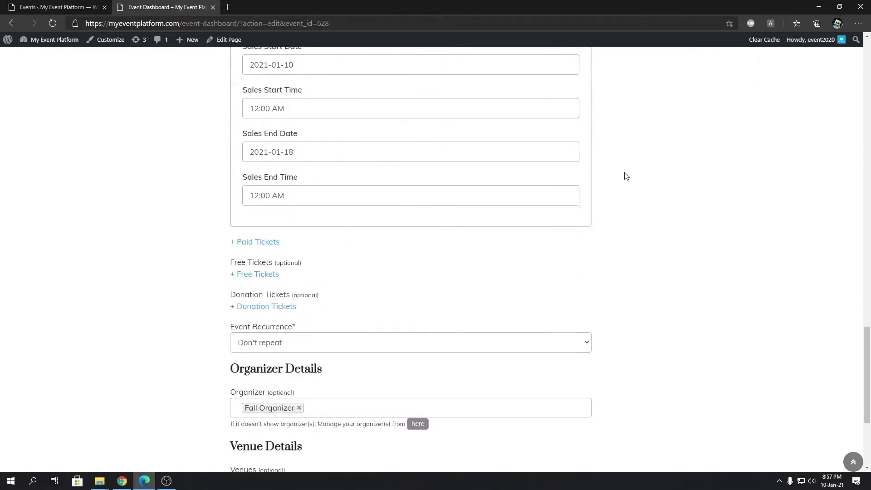
click(288, 350)
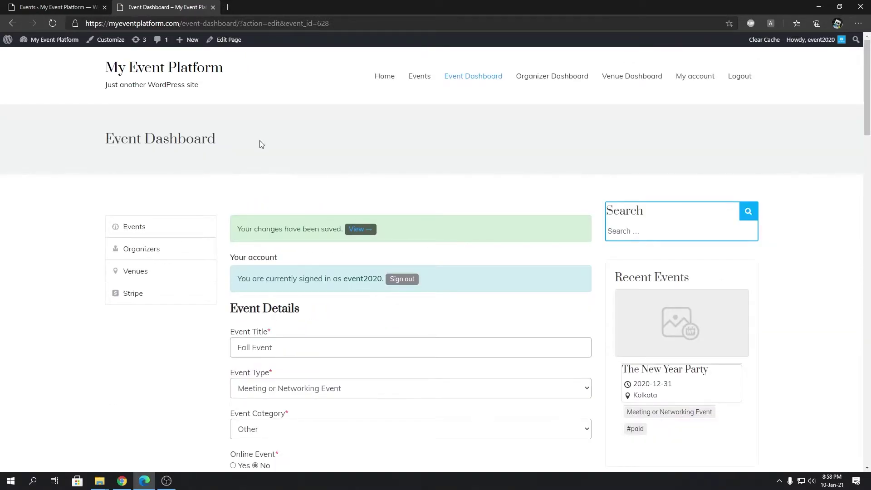
View the published Fall Event page, then return to the admin events list
click(361, 229)
scroll(358, 232, down, 8)
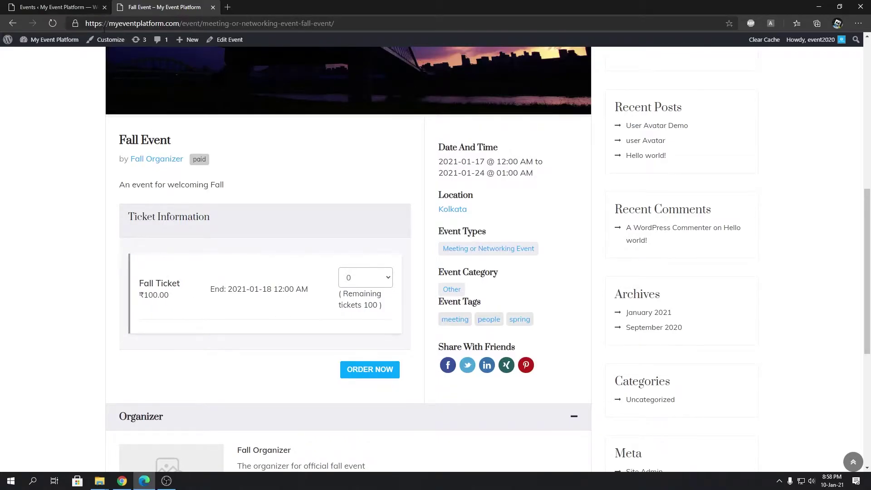
click(89, 4)
scroll(63, 325, down, 3)
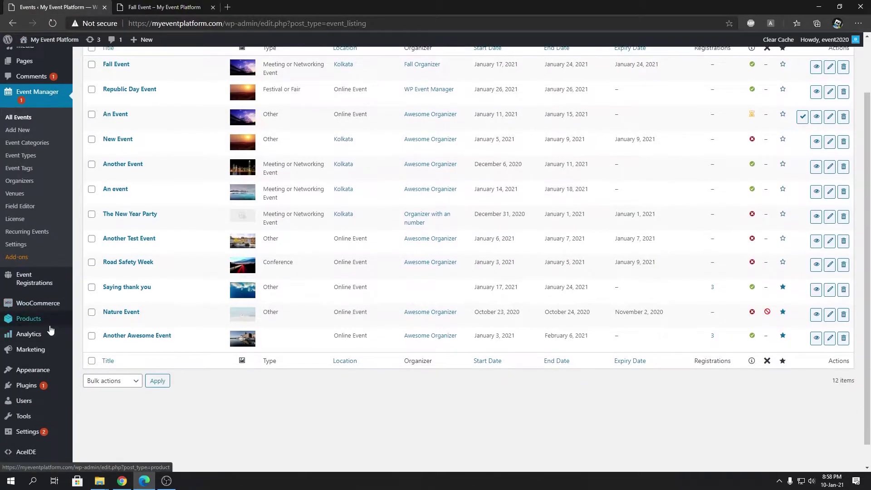
Open All Products in a new tab placed beside the events tab
right_click(82, 319)
click(114, 327)
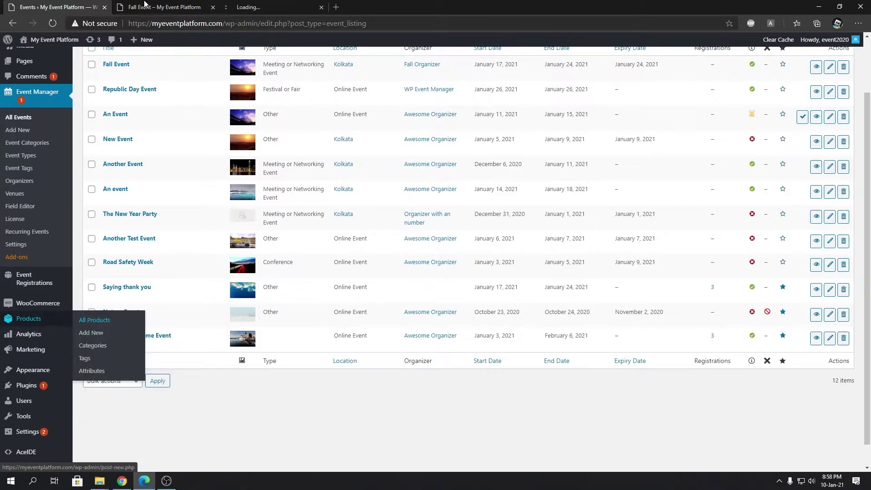
click(301, 4)
drag(302, 4, 193, 4)
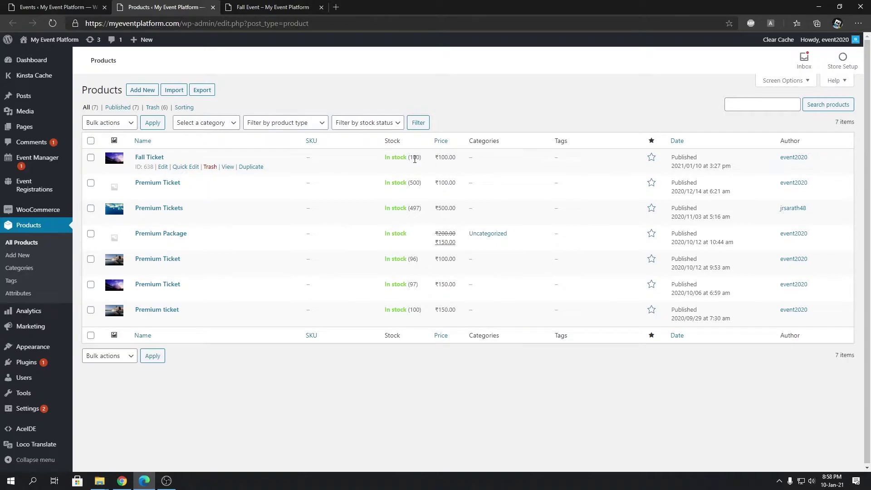
Compare Fall Event's 100 remaining tickets with Fall Ticket's product stock across tabs
key(ctrl+Tab)
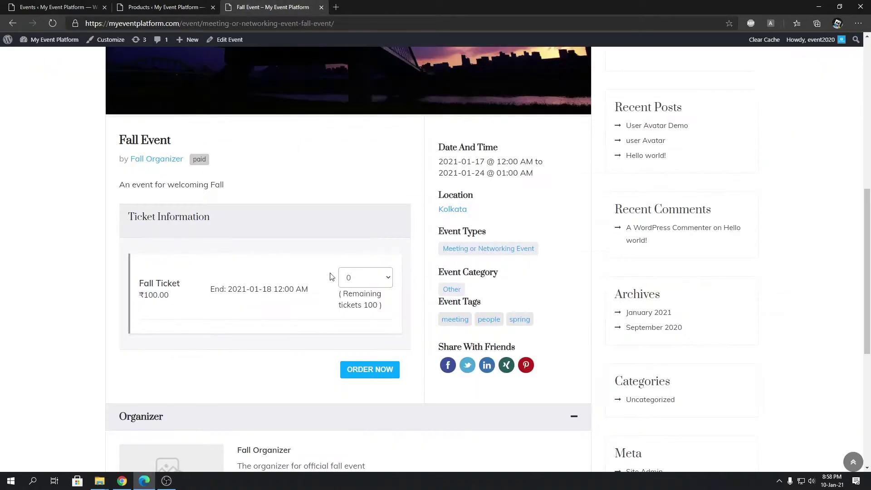
double_click(372, 304)
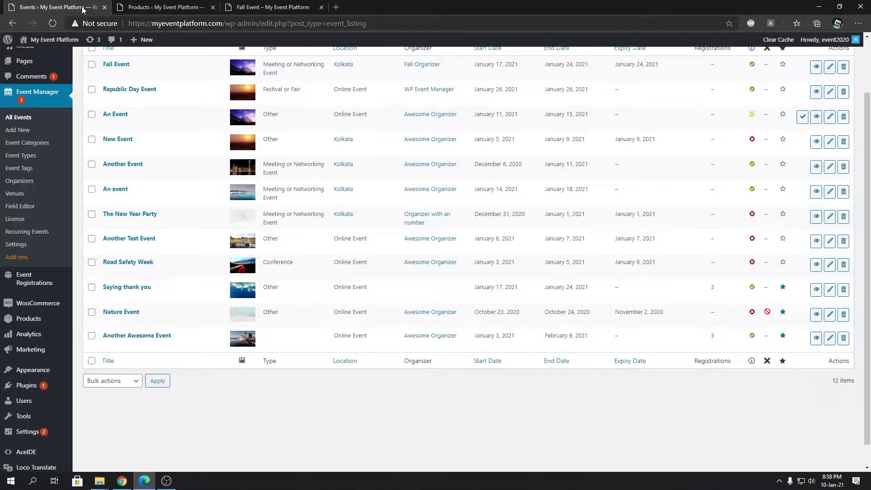
click(59, 6)
click(150, 6)
click(236, 5)
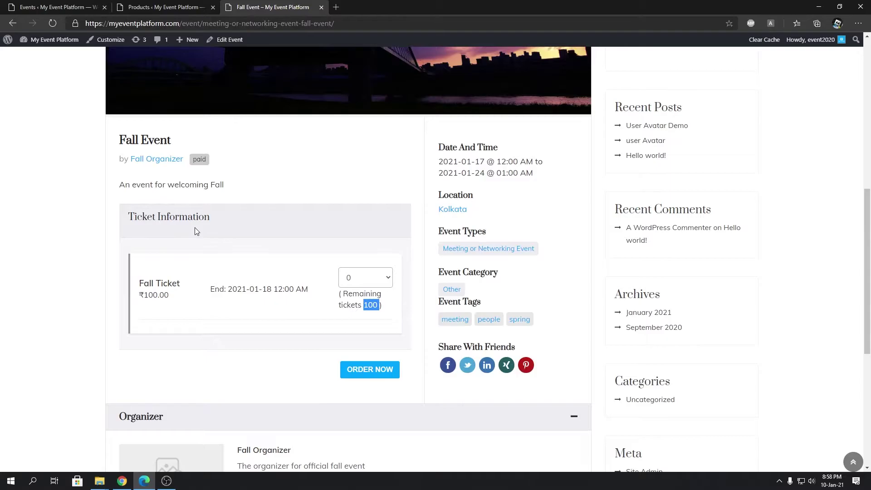
click(144, 5)
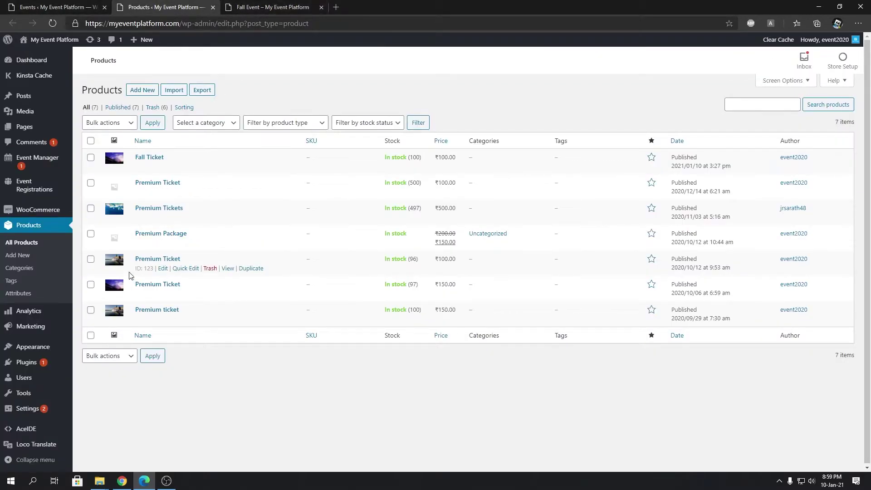
key(ctrl+shift+Tab)
mouse_move(20, 319)
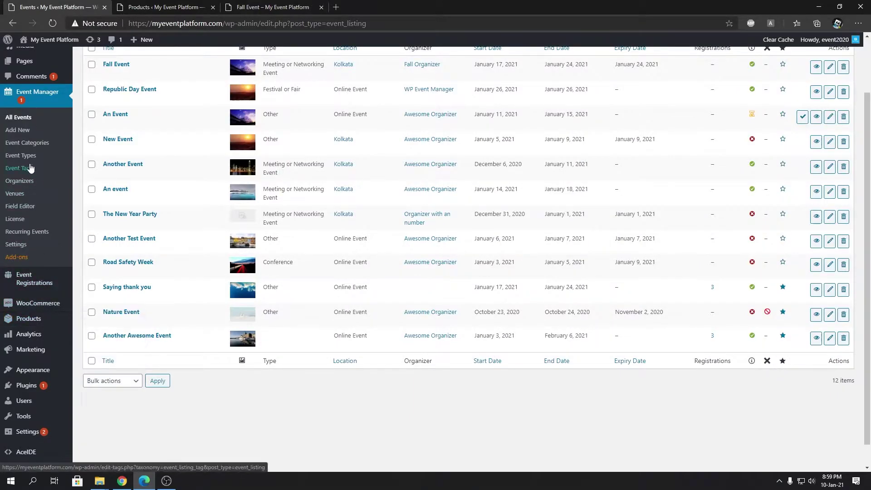
Enable Duplicate Tickets for Recurring Events in Event Recurring settings, save, and return to All Events
click(7, 249)
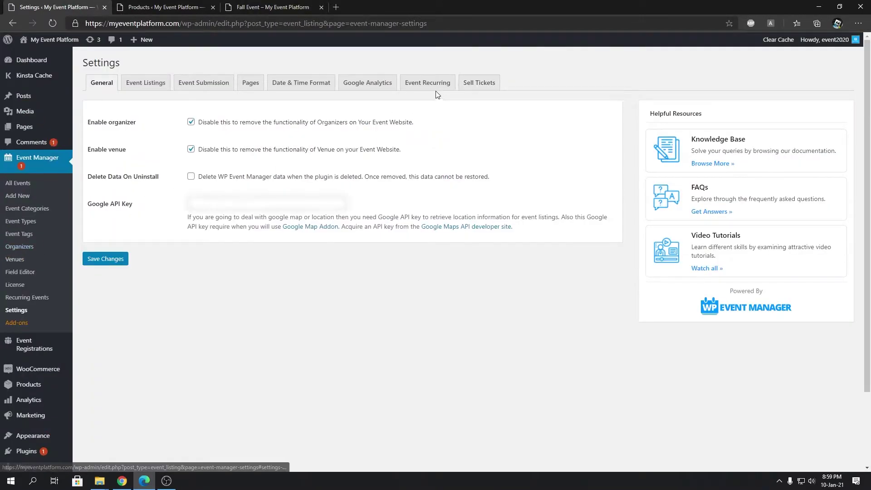
click(433, 87)
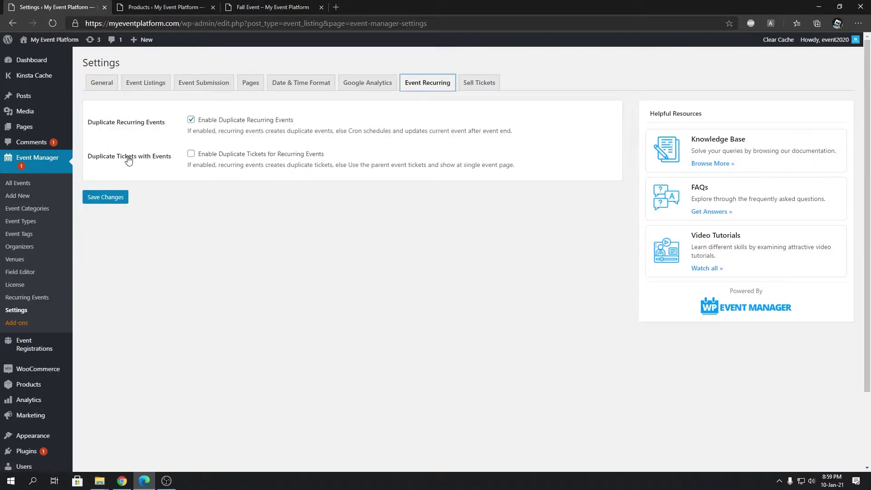
click(191, 154)
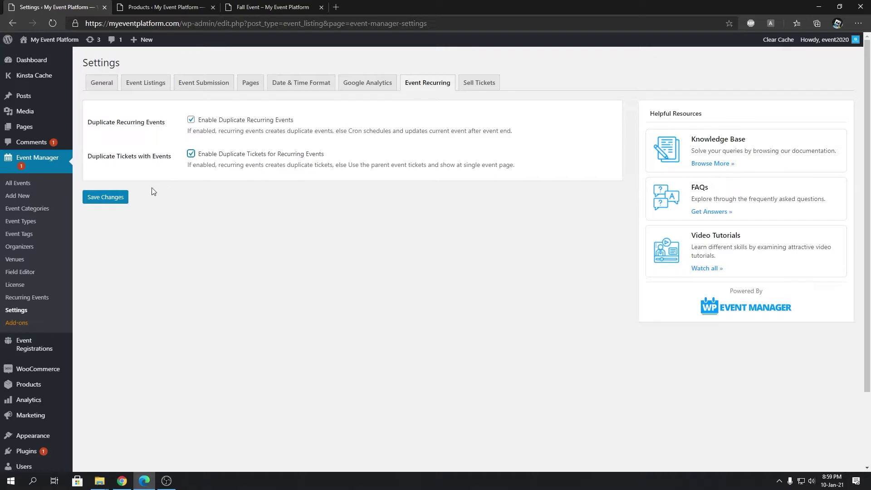
click(114, 202)
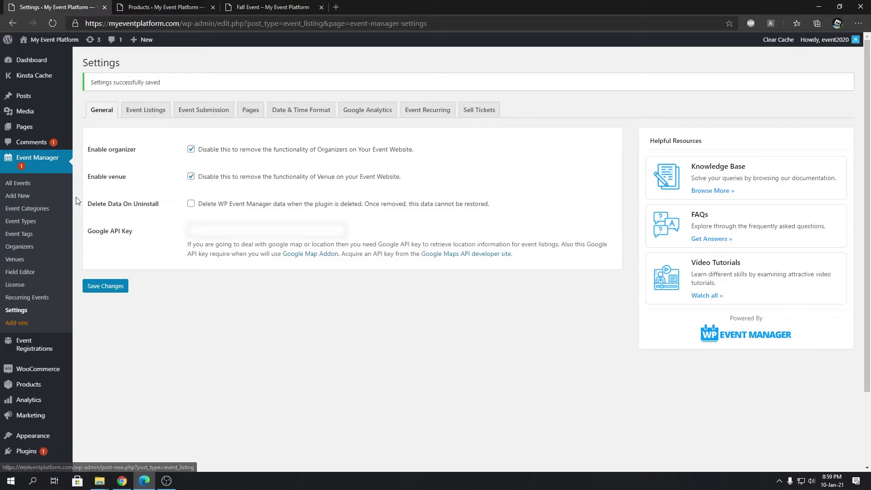
click(27, 183)
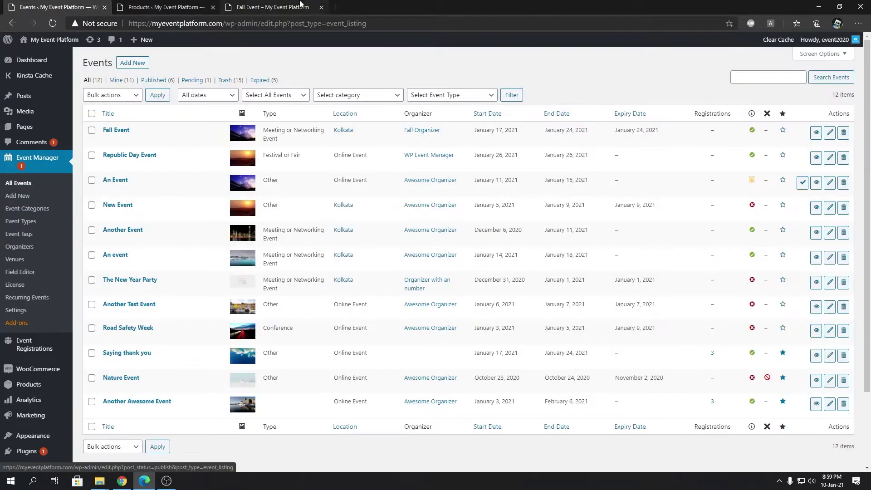
Return to the Fall Event edit form and scroll to its recurrence fields
click(301, 6)
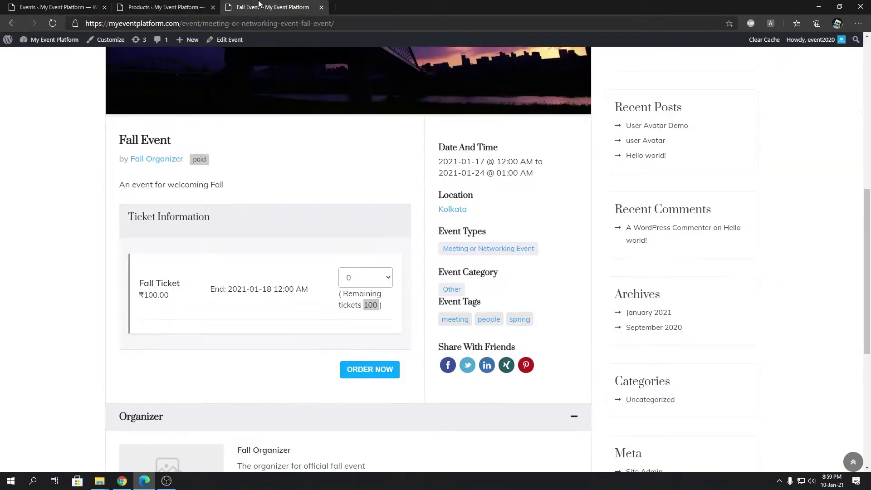
key(alt+Left)
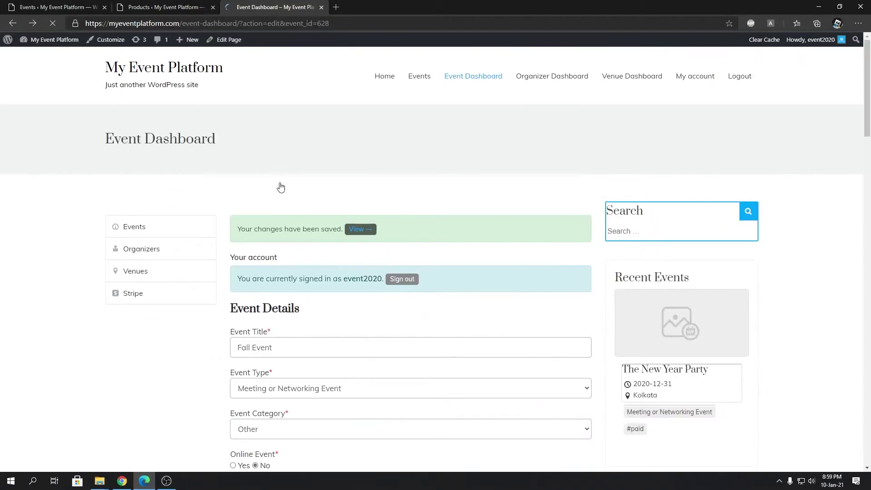
scroll(190, 265, down, 15)
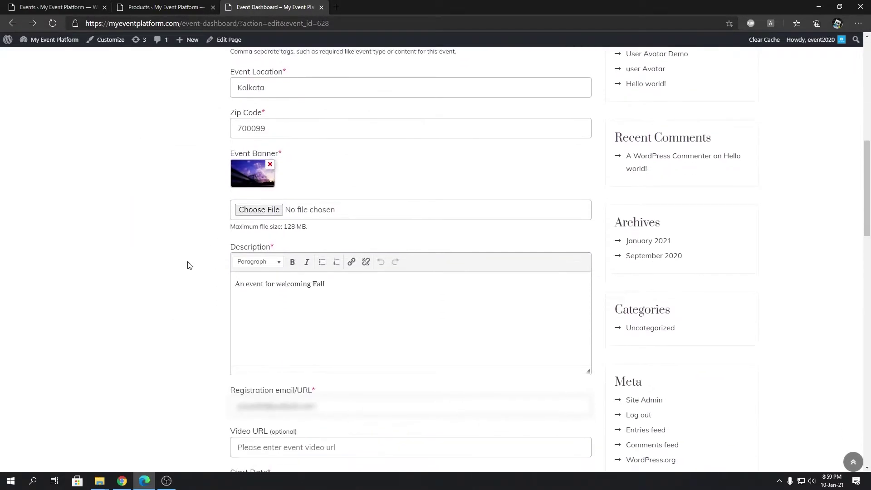
scroll(189, 265, down, 12)
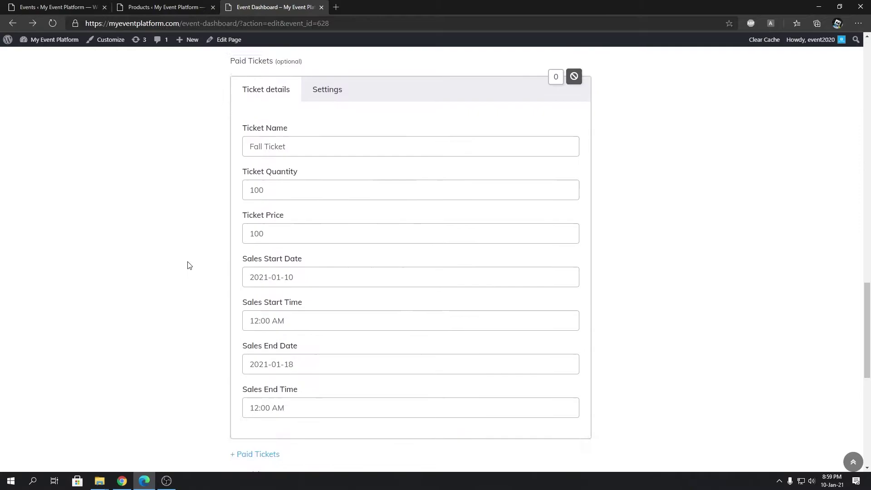
scroll(189, 265, down, 3)
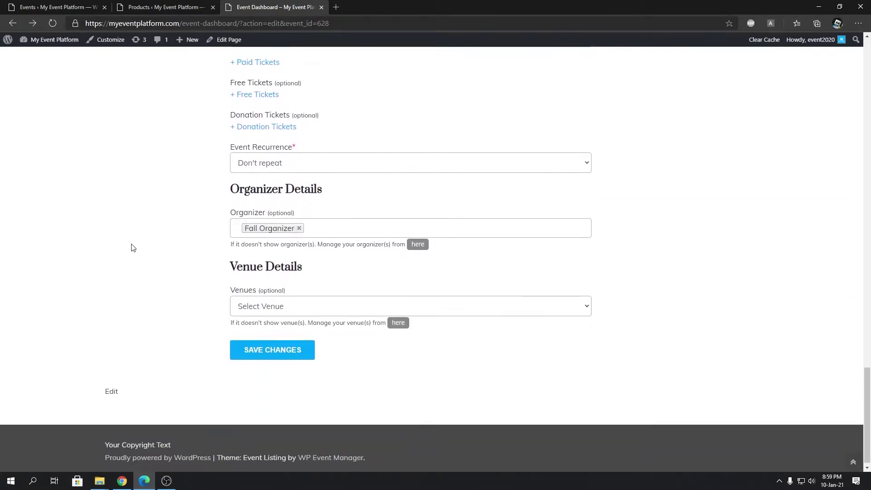
Set Event Recurrence to Daily, every 1 day until January 24, 2021, and save
click(284, 165)
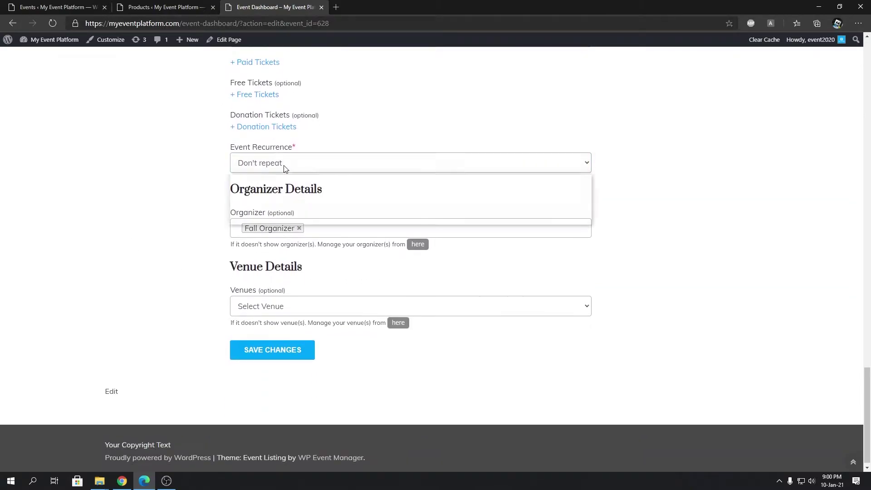
click(271, 188)
click(272, 202)
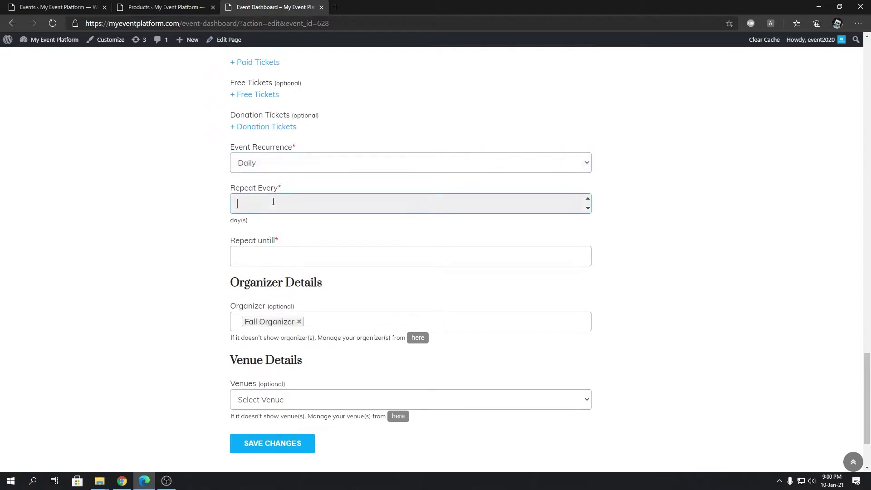
click(238, 257)
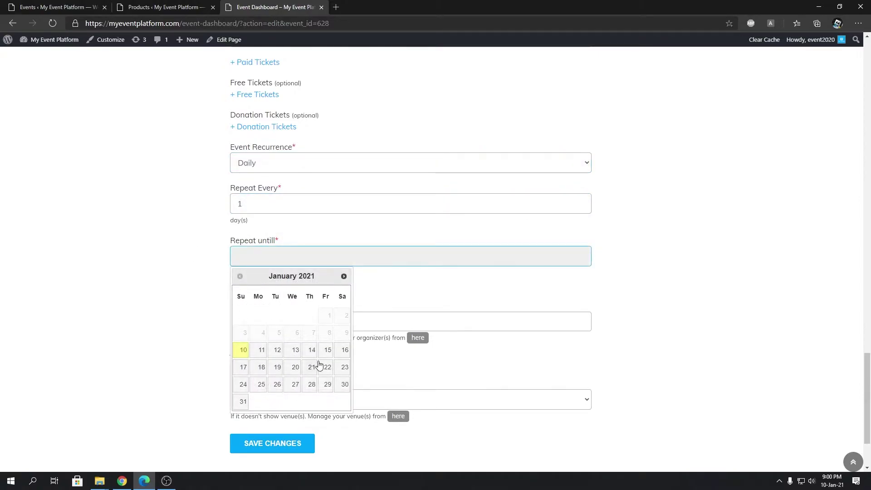
click(181, 288)
scroll(181, 287, up, 5)
scroll(181, 288, up, 10)
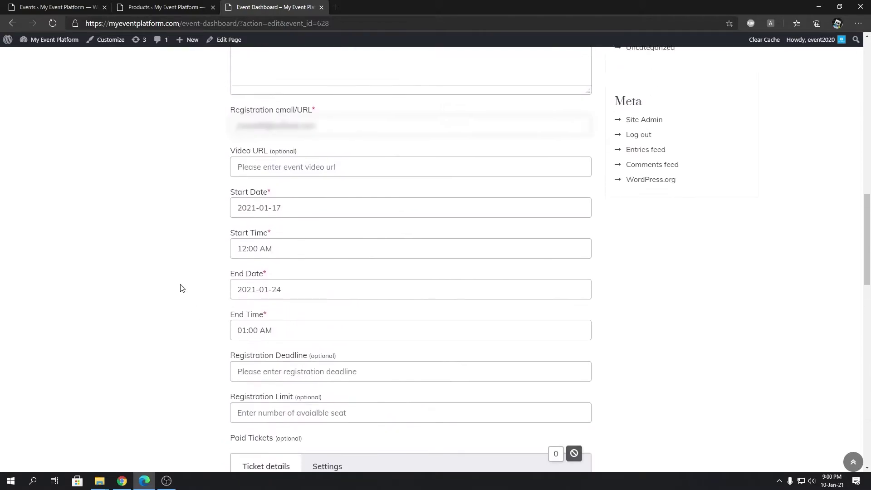
scroll(204, 340, down, 12)
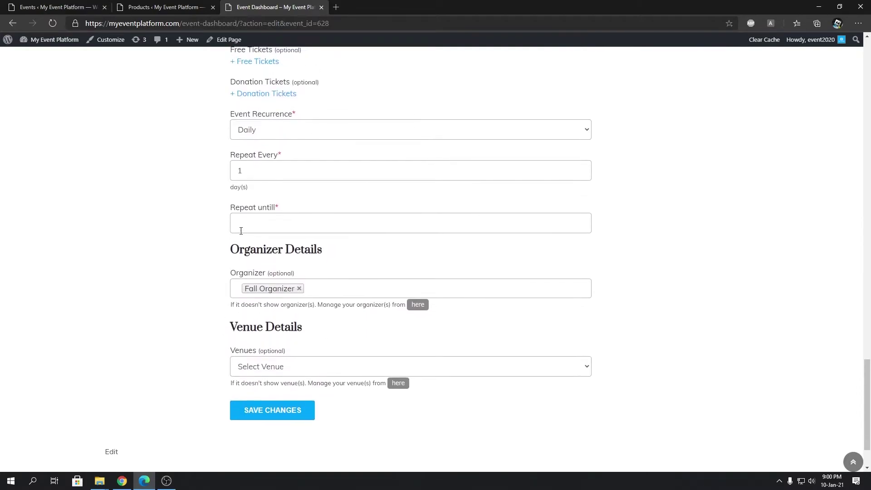
click(241, 229)
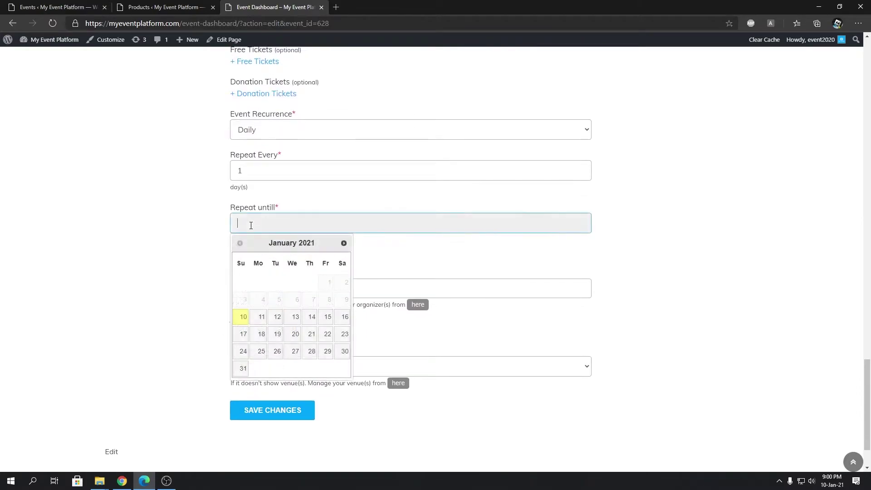
click(242, 352)
click(275, 411)
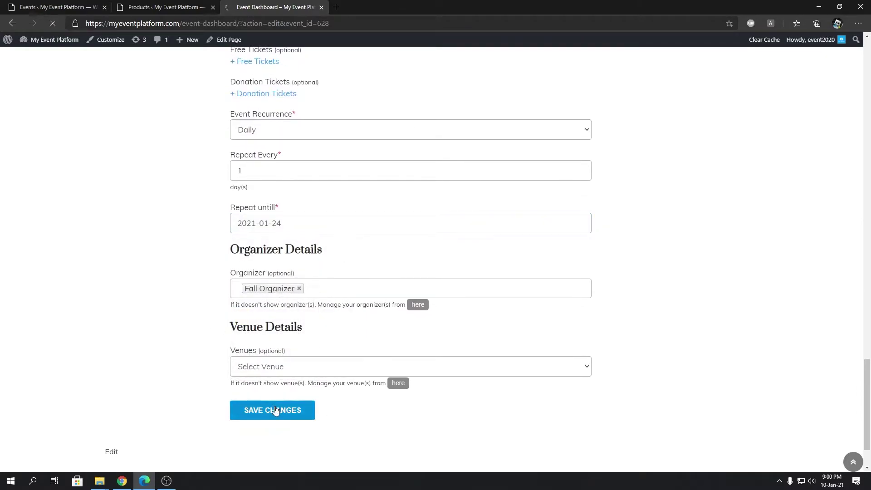
Duplicate all Fall Event occurrences from Recurring Events and list its seven January 18–24 copies
click(84, 13)
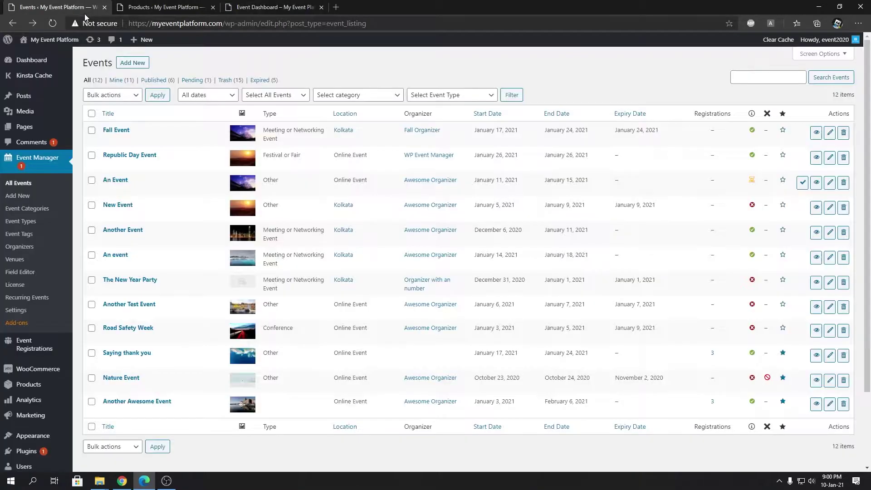
click(20, 300)
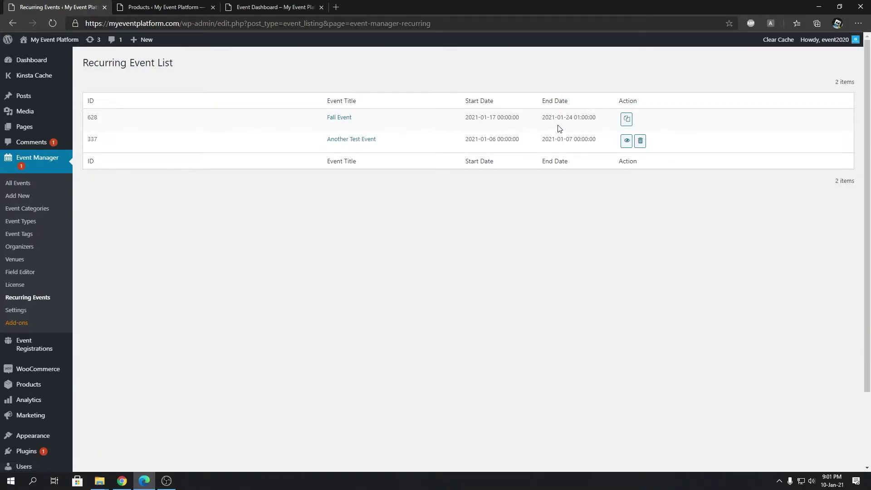
drag(466, 117, 572, 118)
click(628, 124)
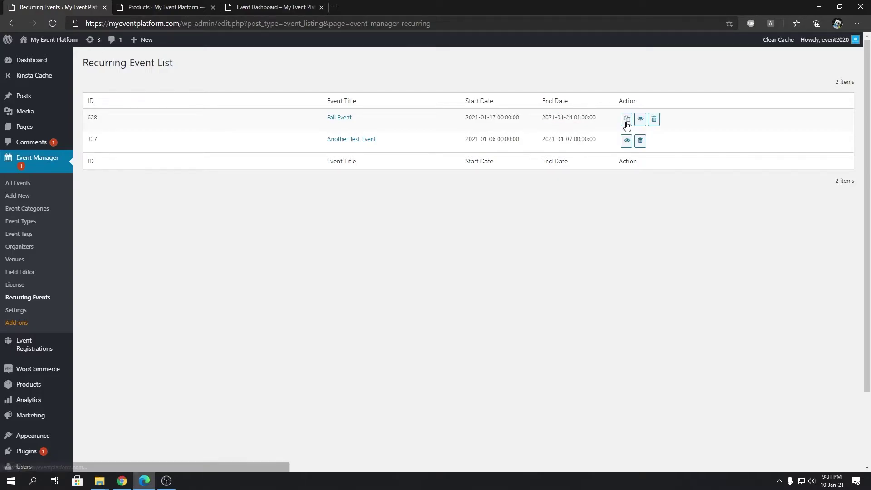
click(641, 119)
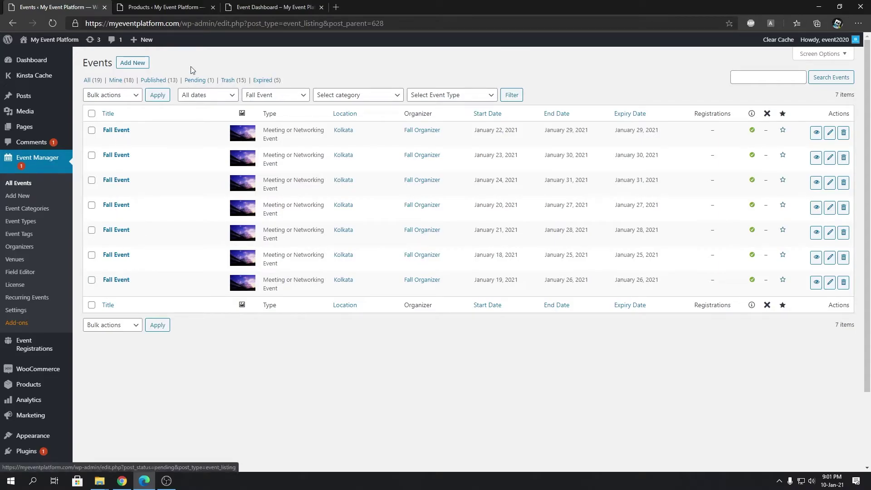
Compare the Fall Event occurrences with the product list's single Fall Ticket, 100 in stock
click(191, 9)
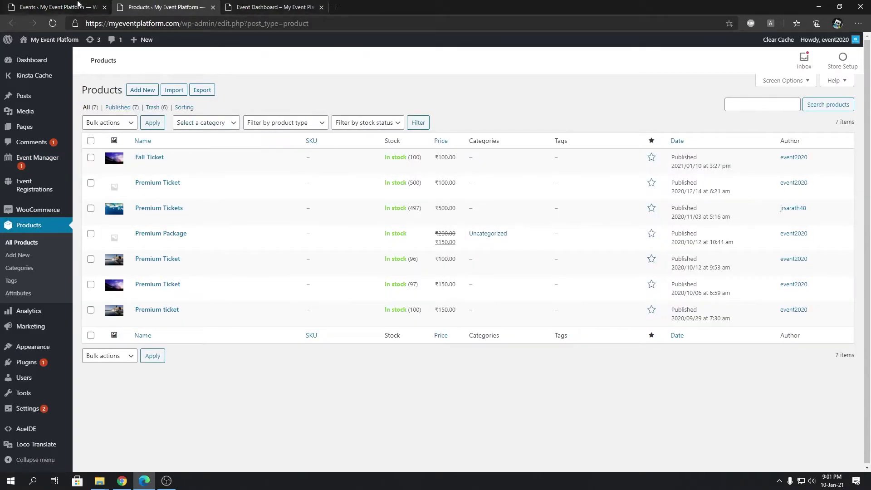
click(77, 3)
click(161, 6)
click(272, 7)
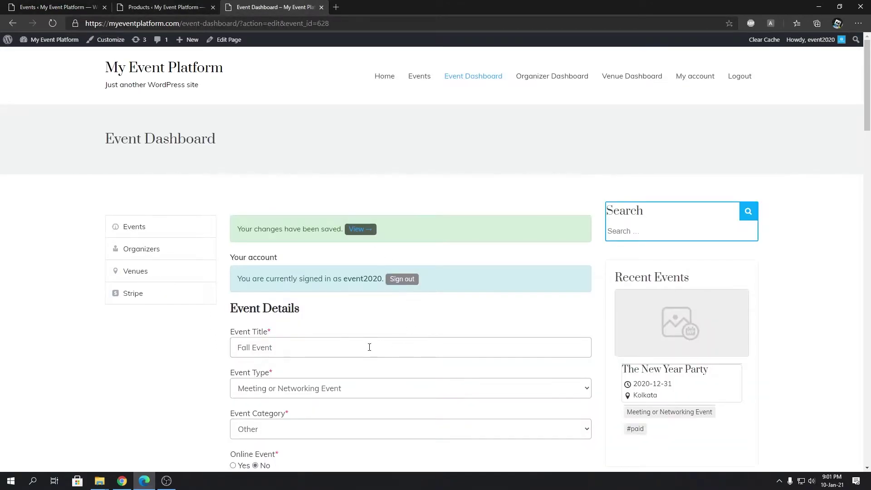
scroll(369, 348, down, 6)
scroll(307, 281, down, 7)
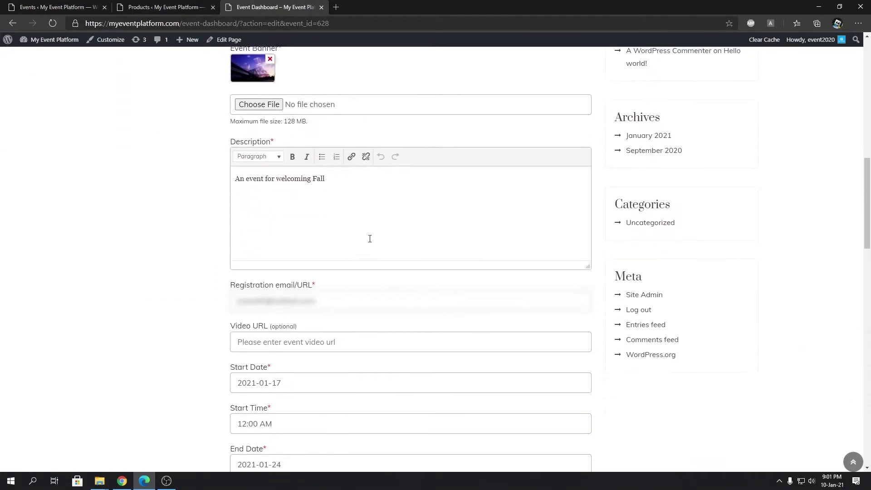
click(161, 7)
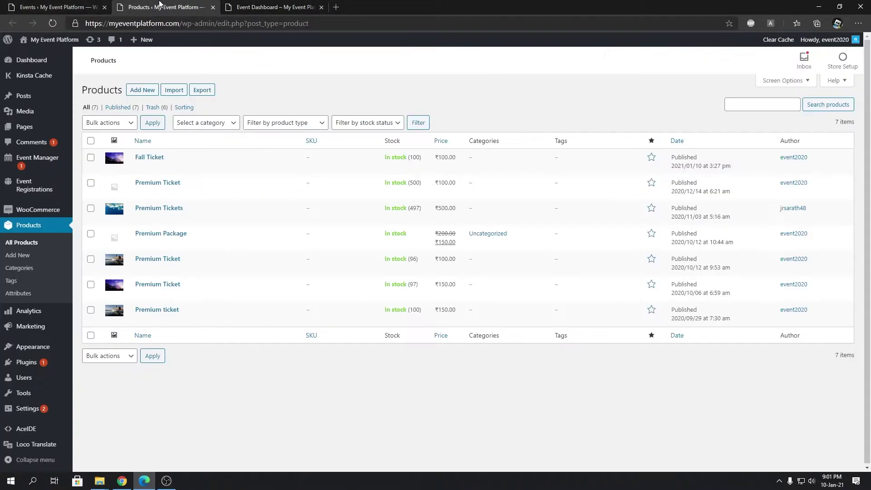
click(75, 3)
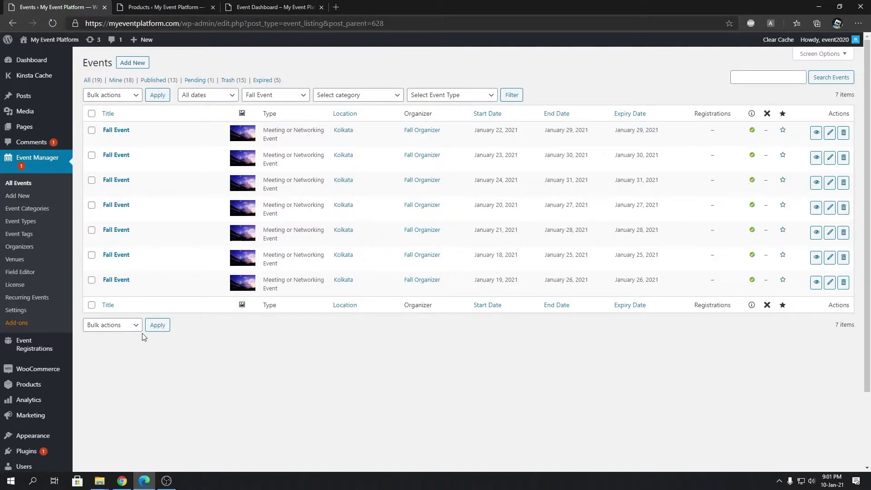
click(155, 6)
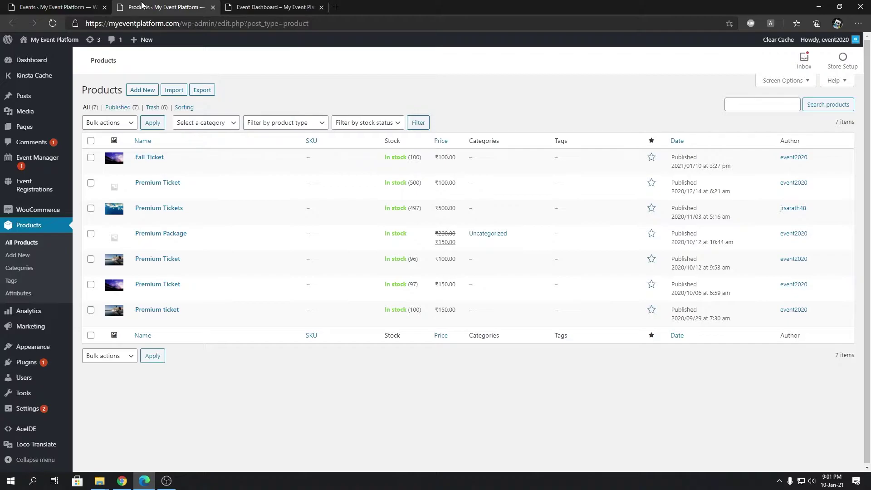
key(F5)
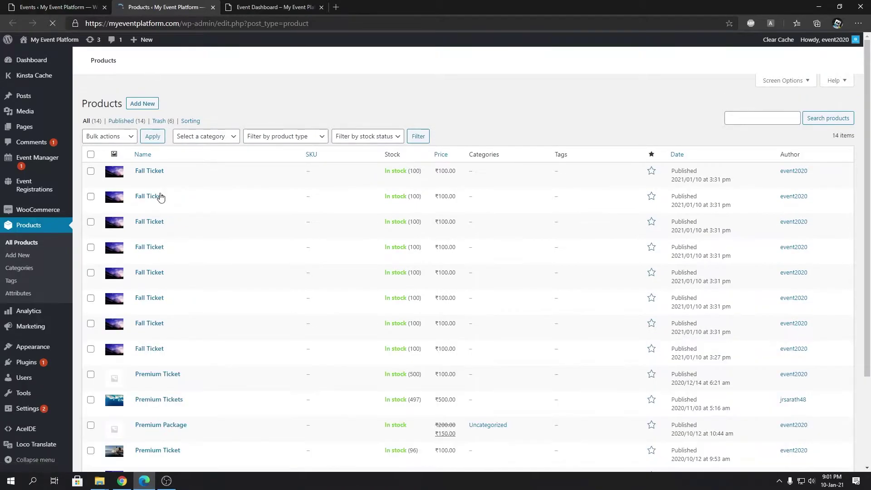
click(59, 7)
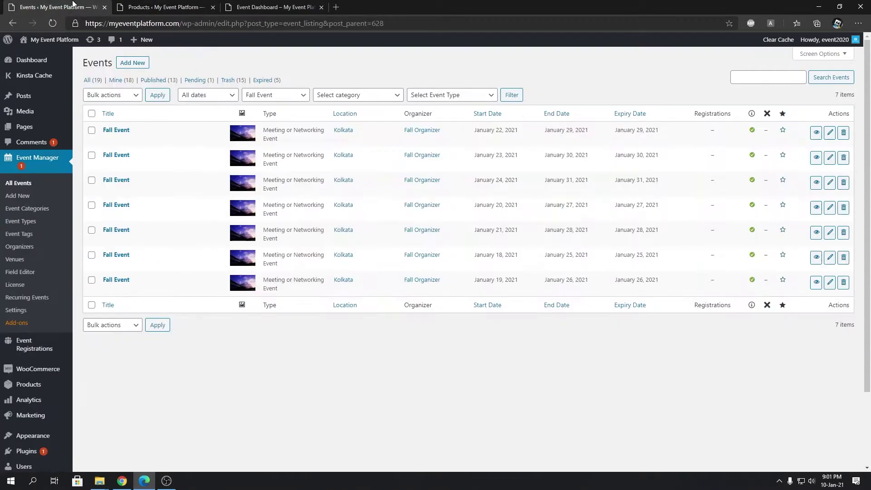
click(170, 7)
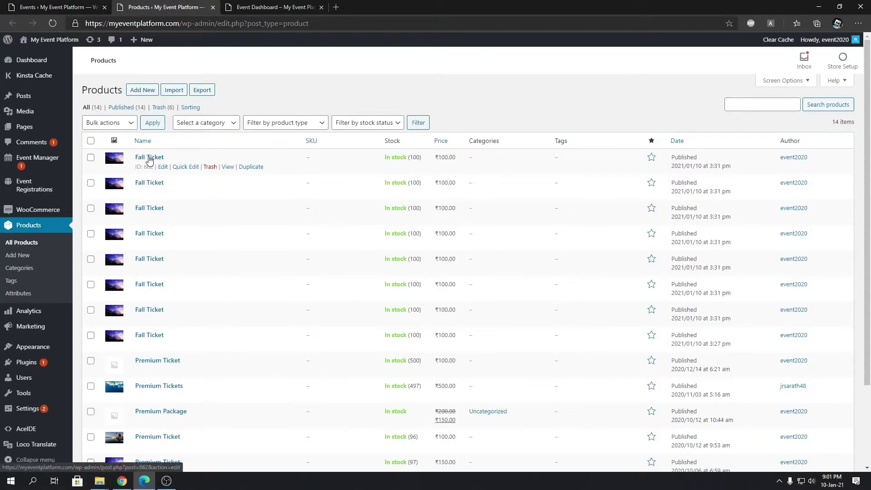
key(ctrl+shift+Tab)
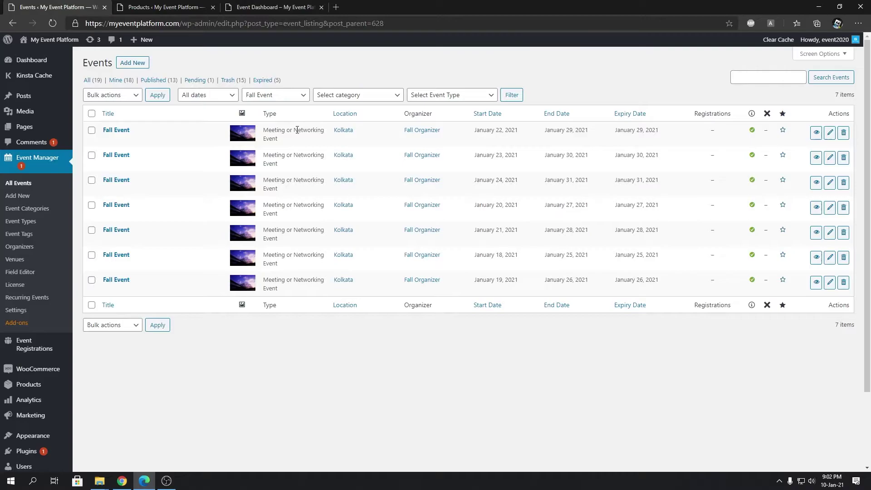
key(ctrl+Tab)
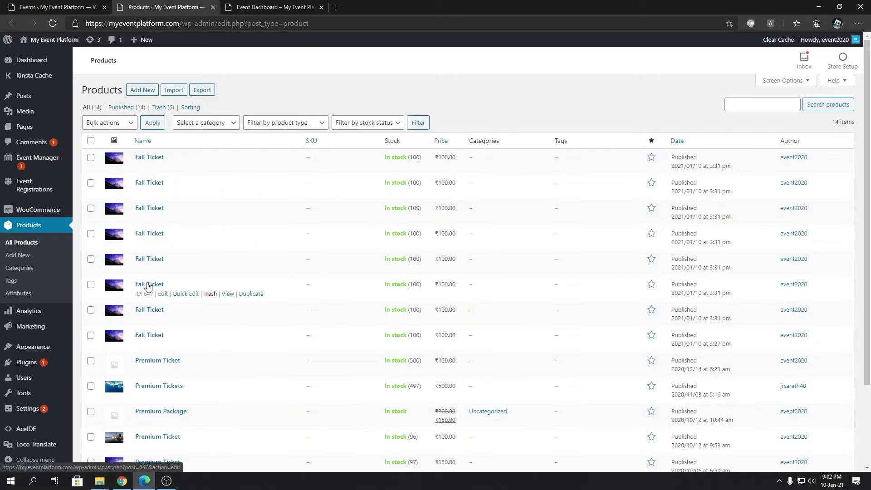
key(ctrl+shift+Tab)
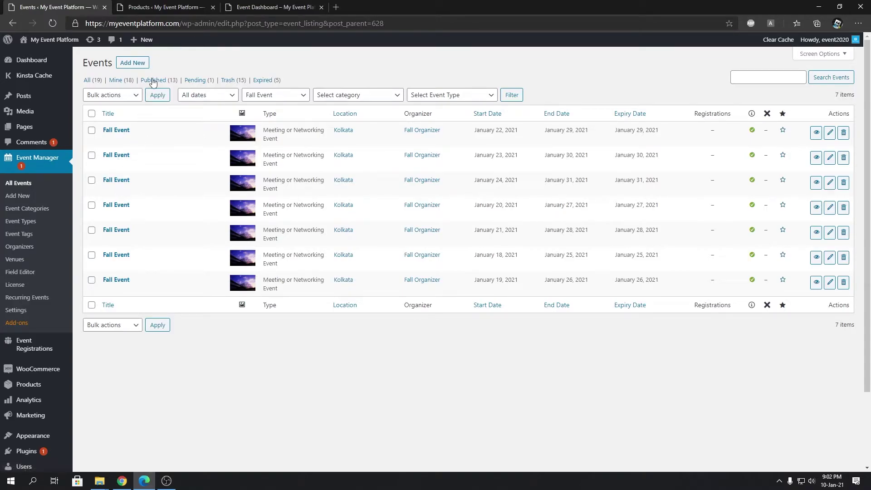
key(ctrl+Tab)
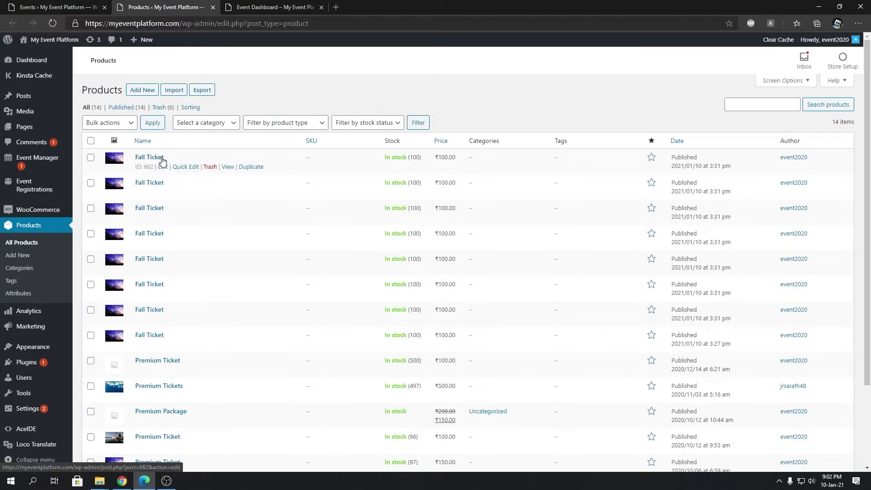
key(ctrl+shift+Tab)
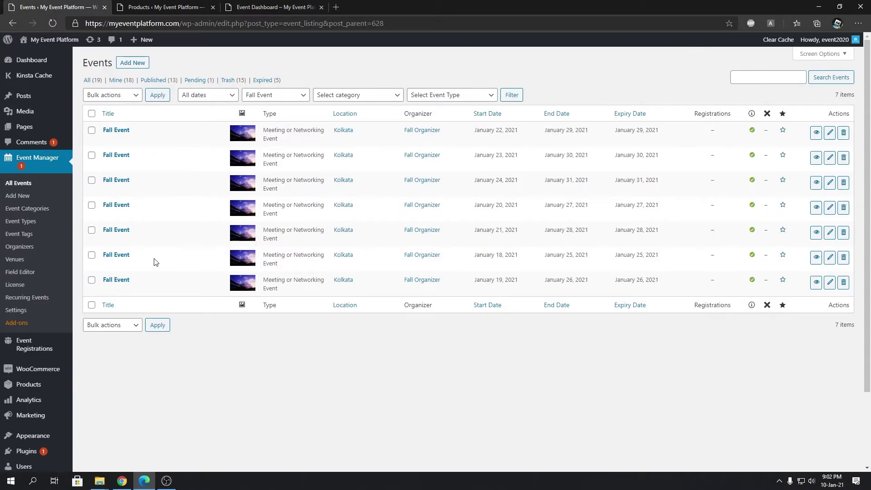
click(189, 5)
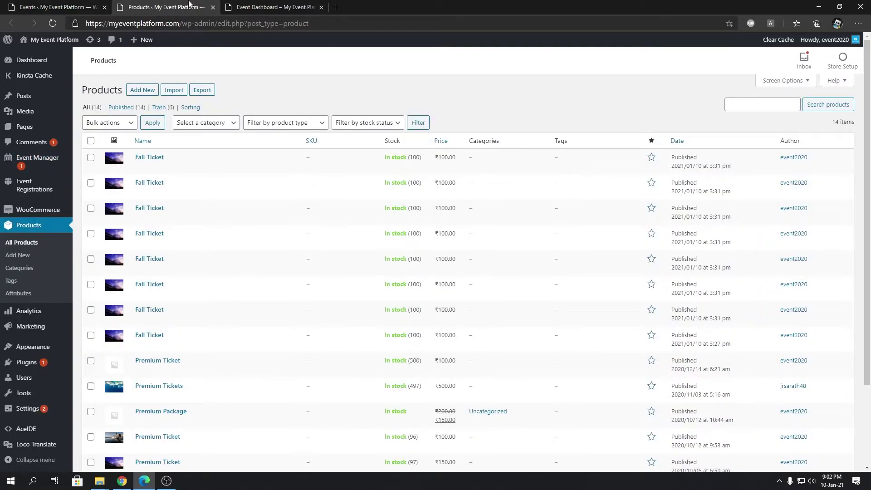
Uncheck Enable Duplicate Tickets for Recurring Events in Event Recurring settings and save
click(53, 7)
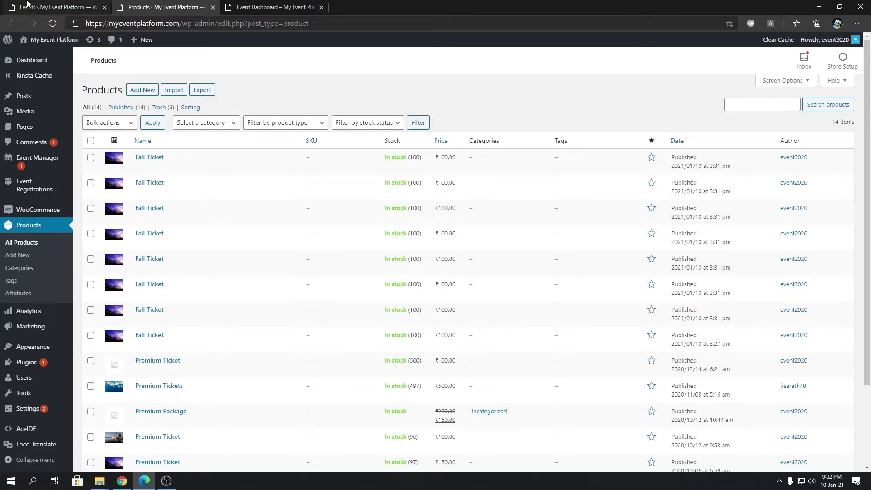
click(25, 311)
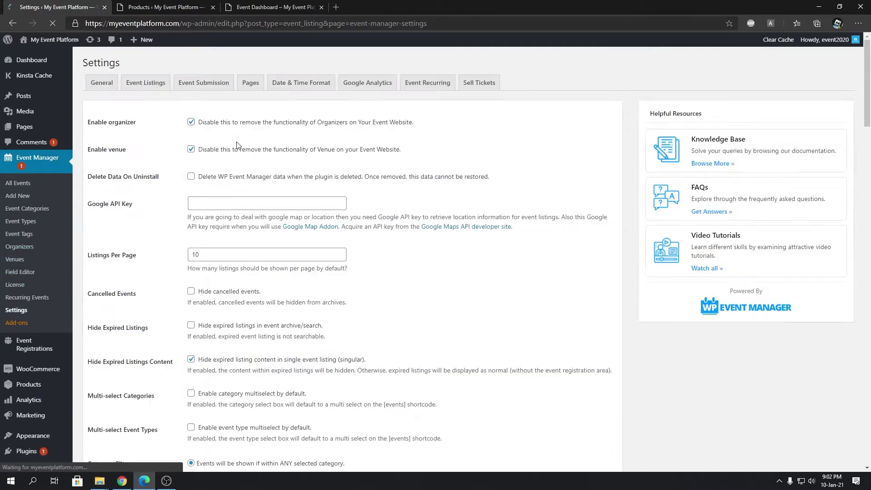
click(426, 82)
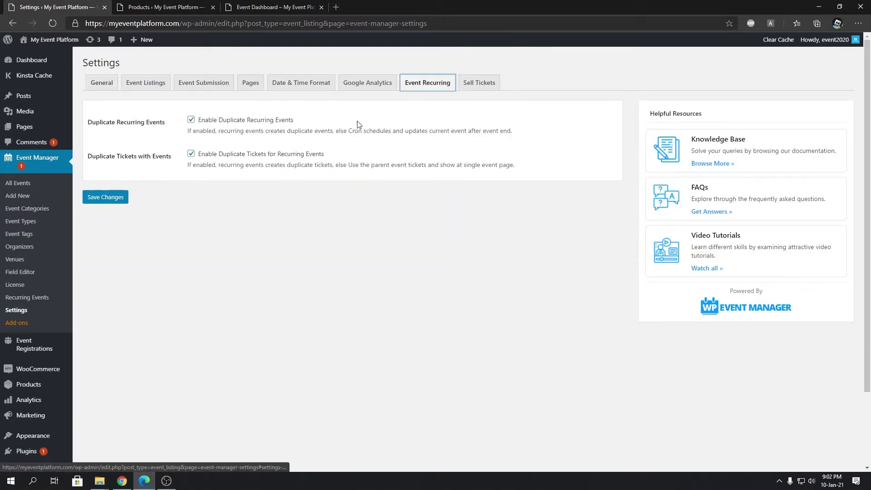
click(189, 154)
click(122, 199)
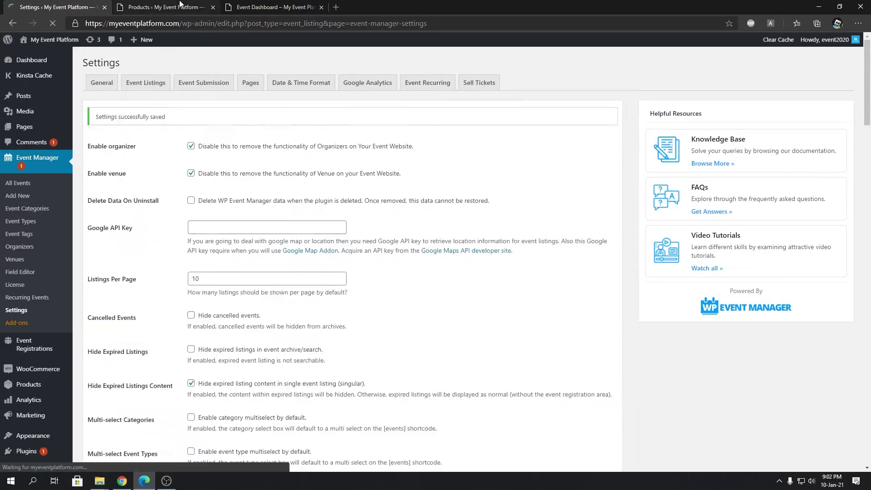
click(176, 5)
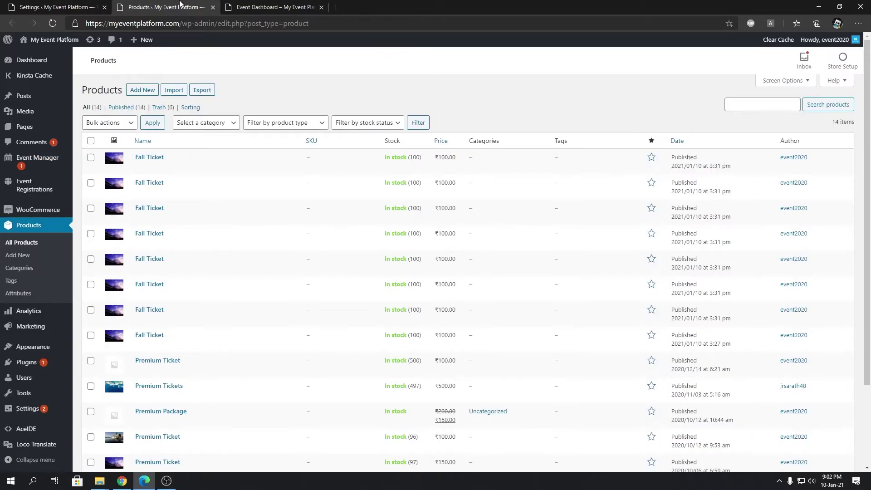
Show the Event Dashboard's Events list and scroll down to Republic Day Event
click(320, 5)
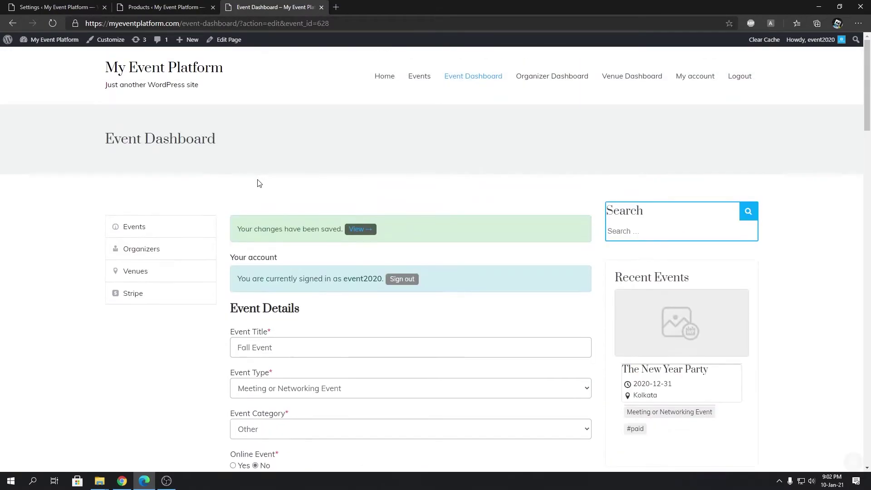
click(151, 233)
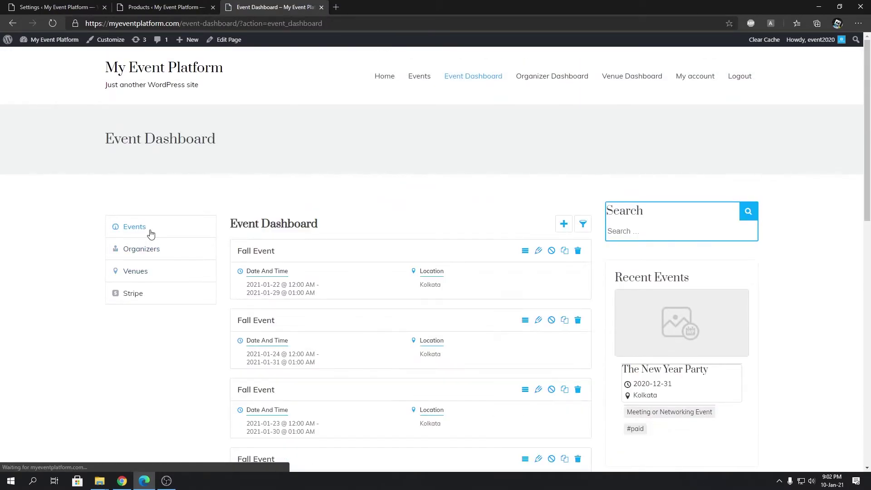
scroll(146, 382, down, 15)
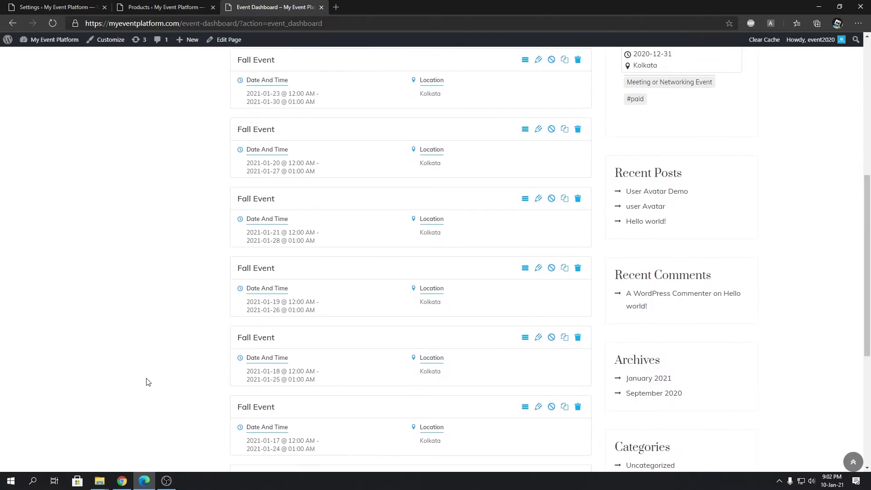
scroll(146, 382, down, 1)
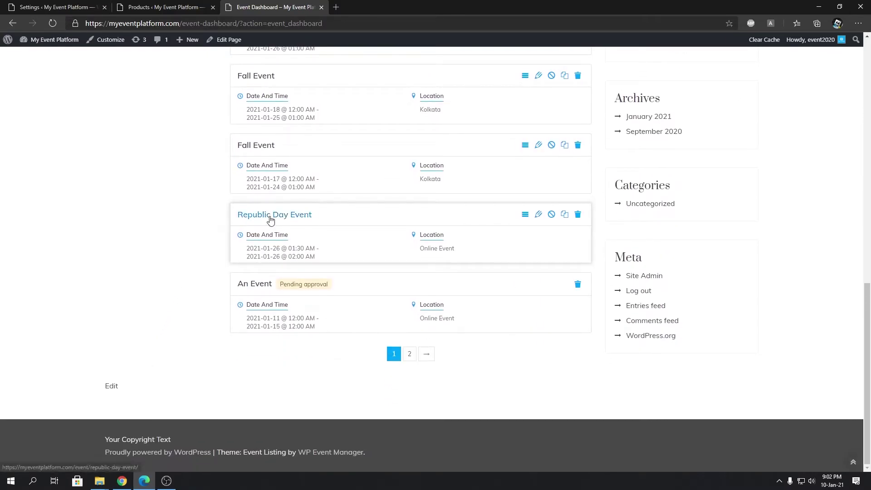
Edit Republic Day Event and add a Paid Ticket with 100 seats at 150
click(537, 215)
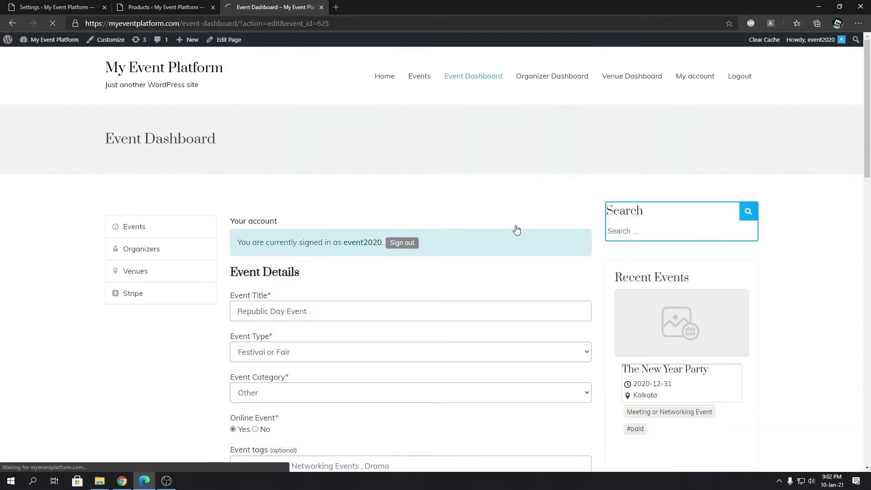
scroll(326, 364, down, 10)
scroll(146, 325, down, 9)
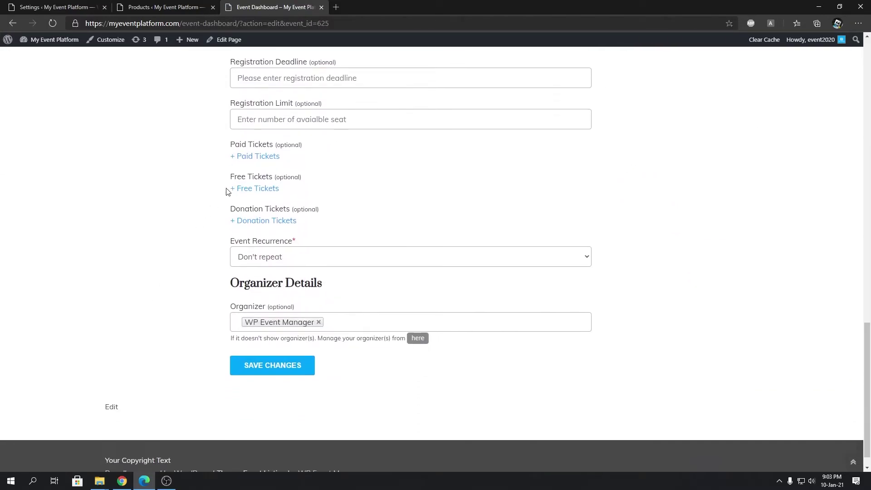
click(263, 160)
click(279, 228)
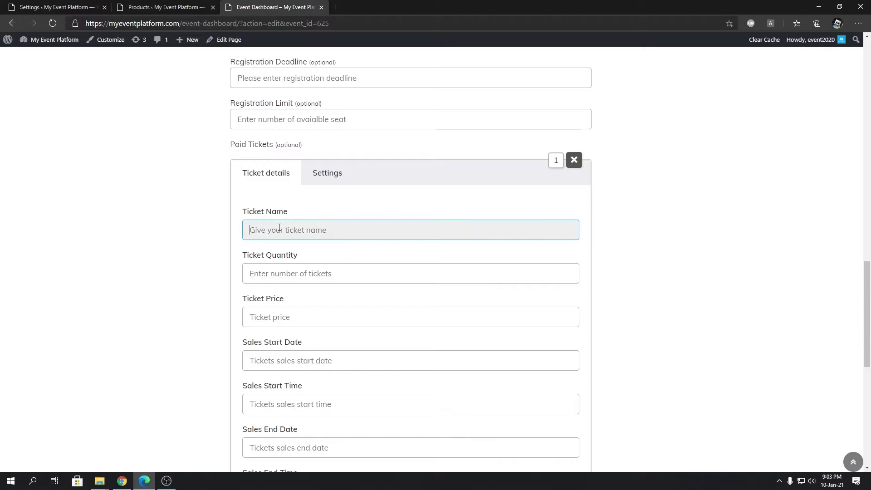
text(Paid Ticket)
key(Tab)
text(1)
key(Tab)
text(1)
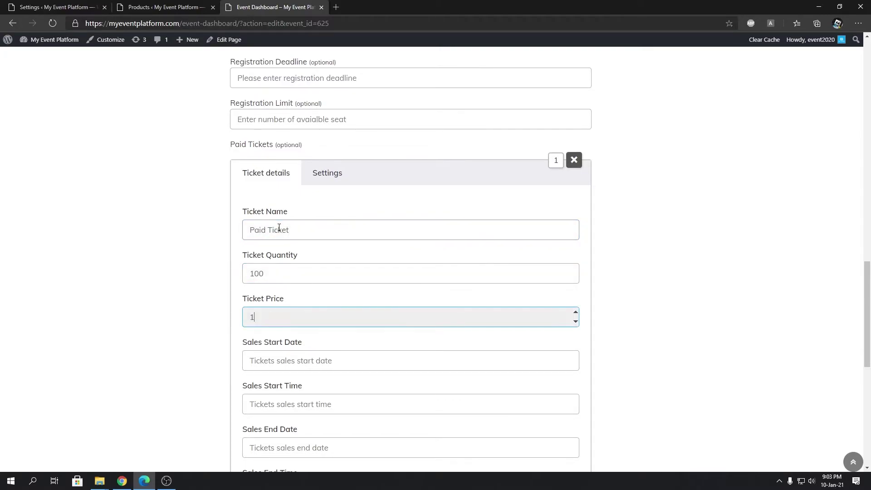
scroll(323, 264, down, 2)
Set the ticket sales start date to 2021-01-10 with a start time
click(331, 293)
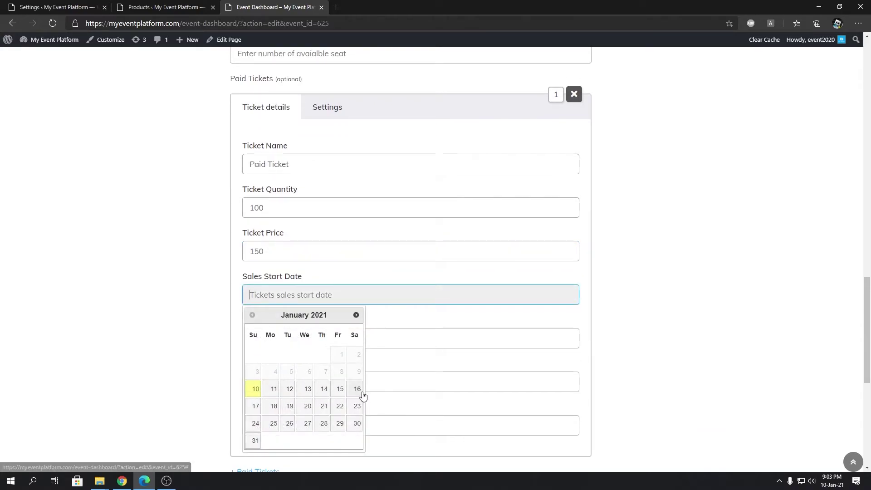
click(257, 391)
click(263, 338)
click(262, 371)
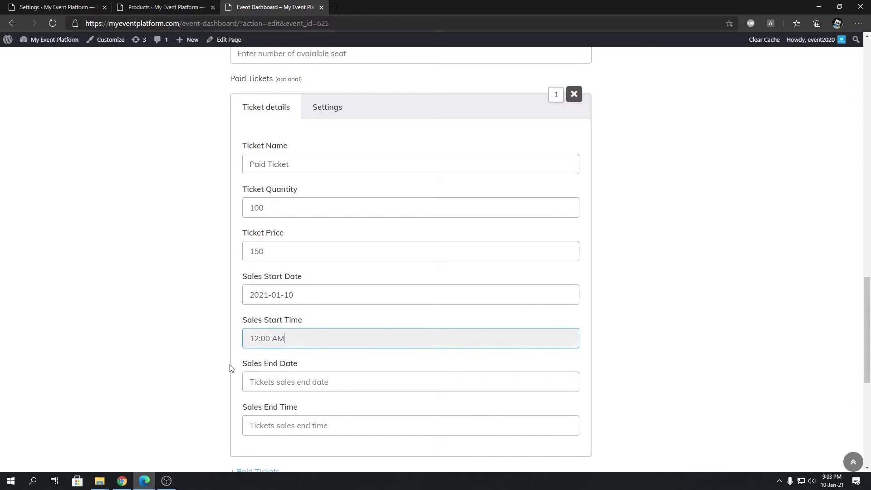
Set the ticket sales end date to 2021-01-24 and choose a sales end time
click(249, 382)
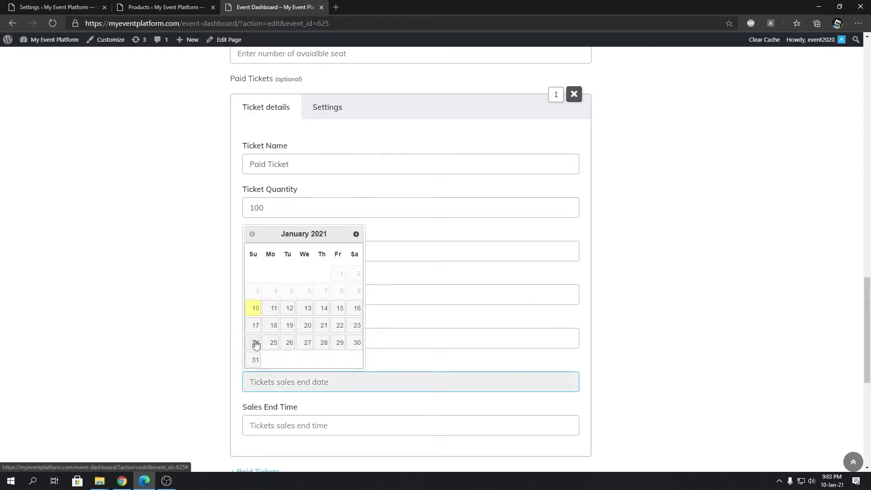
click(289, 344)
scroll(149, 327, up, 2)
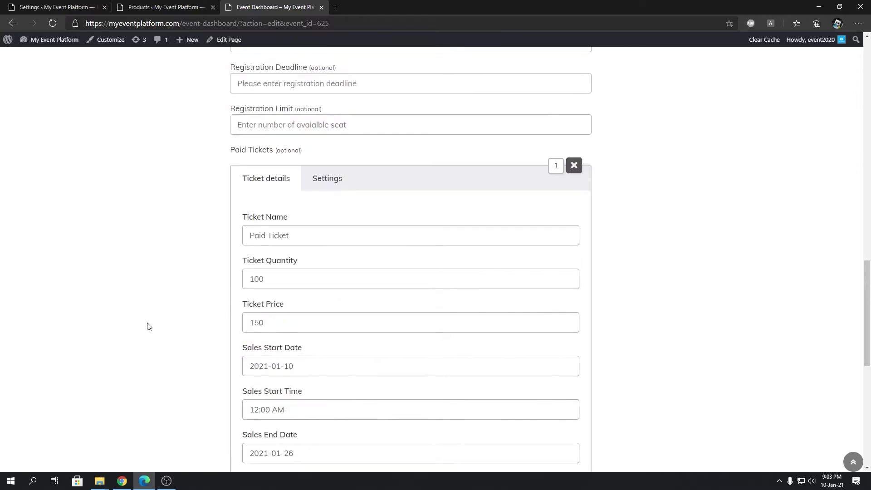
scroll(149, 327, up, 5)
scroll(146, 325, down, 6)
click(294, 381)
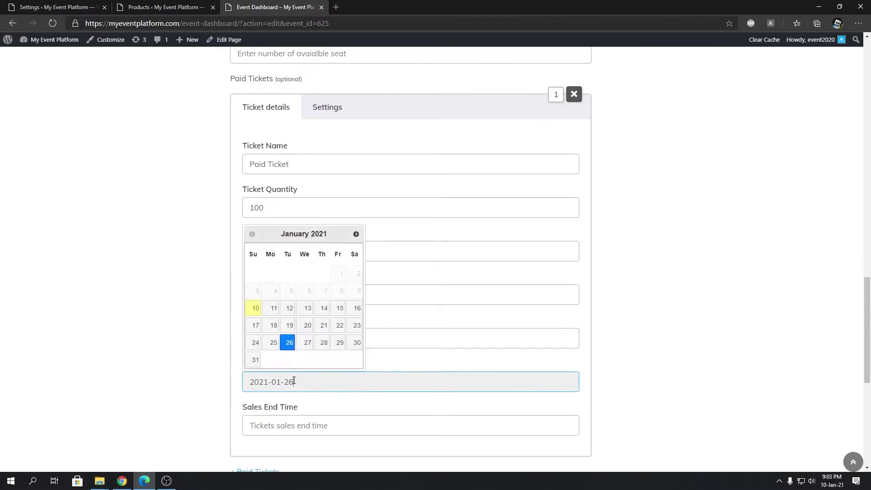
click(255, 342)
click(275, 422)
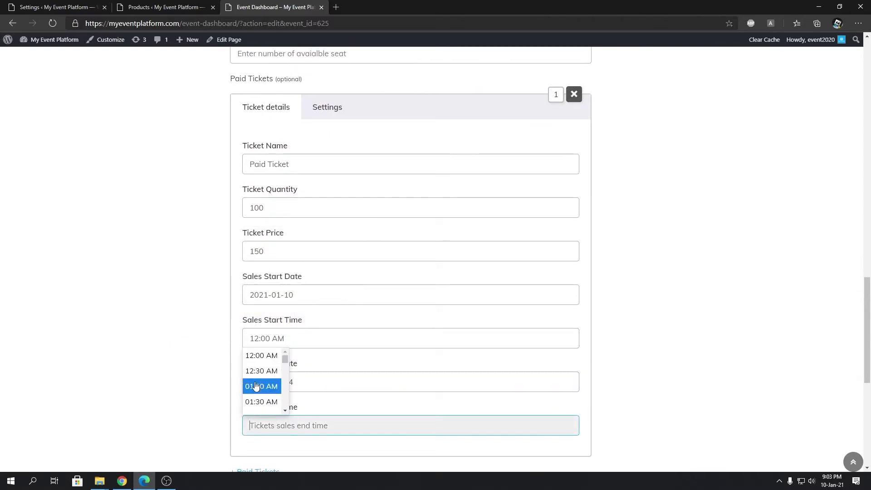
click(256, 386)
scroll(240, 362, up, 5)
scroll(241, 361, down, 5)
Turn on Show Ticket Description and Show remaining tickets, then save the event
click(327, 106)
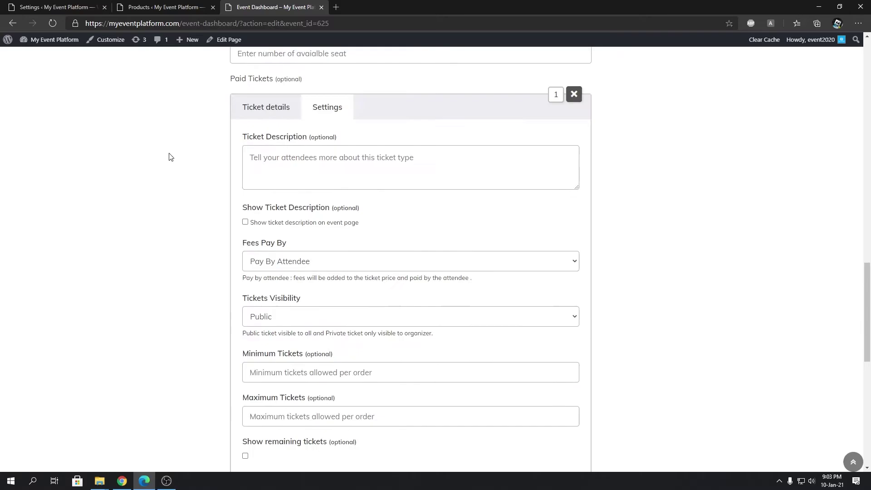
click(249, 222)
scroll(249, 224, down, 3)
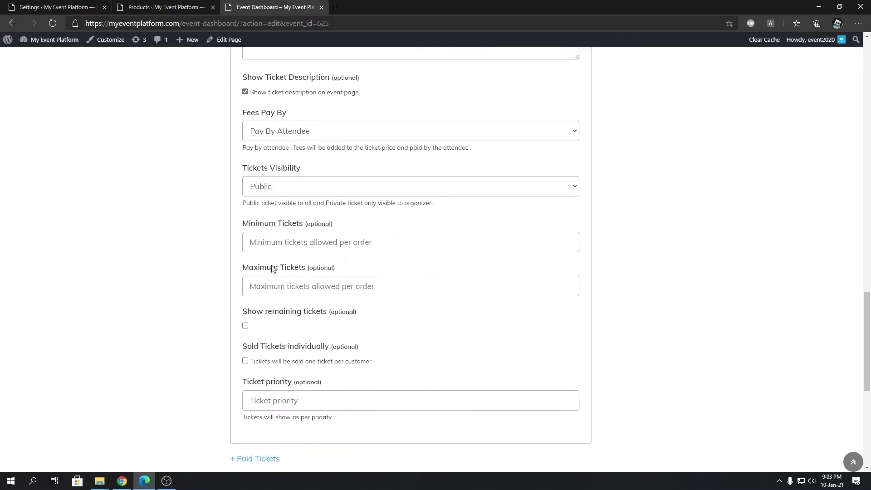
click(245, 324)
scroll(219, 366, down, 6)
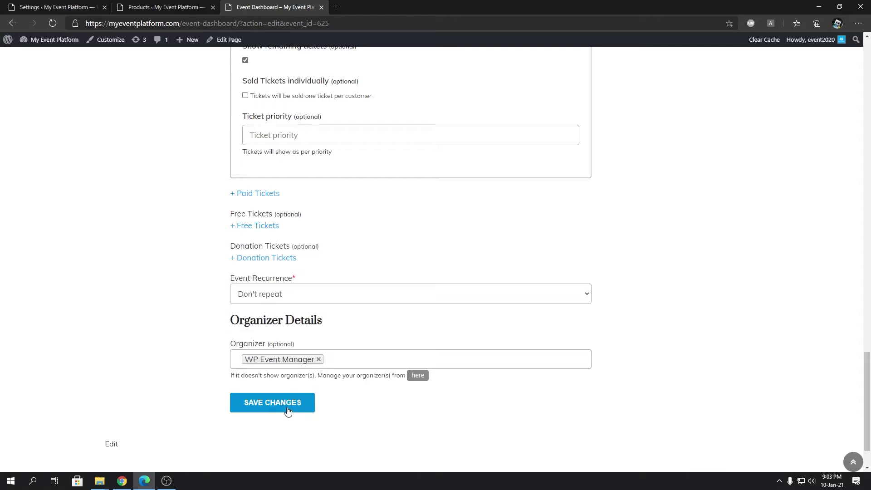
click(287, 411)
Reload the WooCommerce product list to show the new ₹150 Paid Ticket product with 100 in stock
click(54, 7)
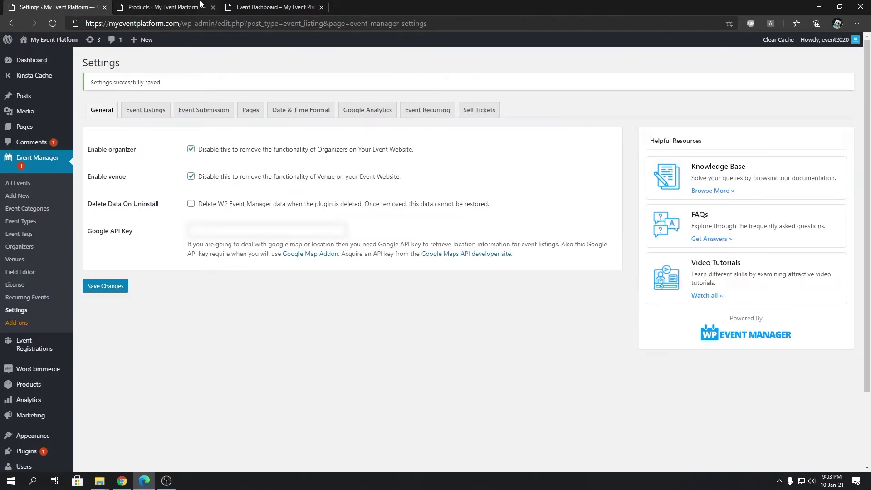
click(201, 7)
key(F5)
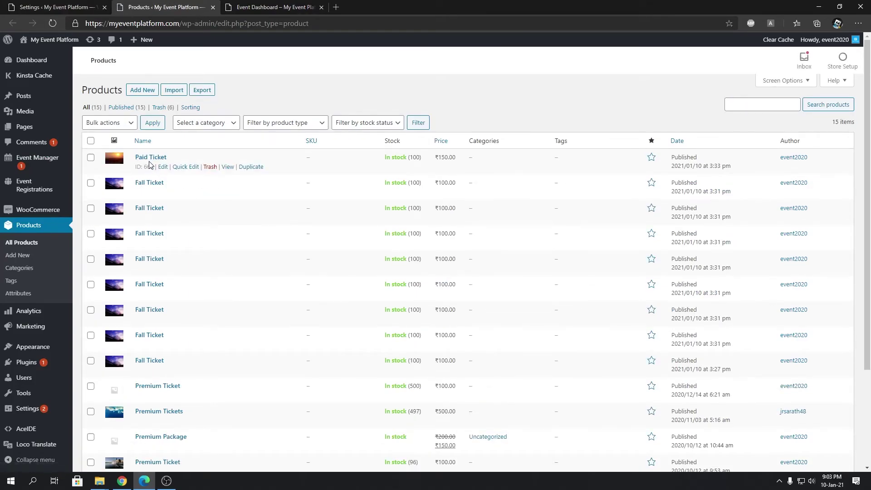
Change the Republic Day Event's end date to 2021-01-31
click(267, 7)
scroll(337, 158, down, 7)
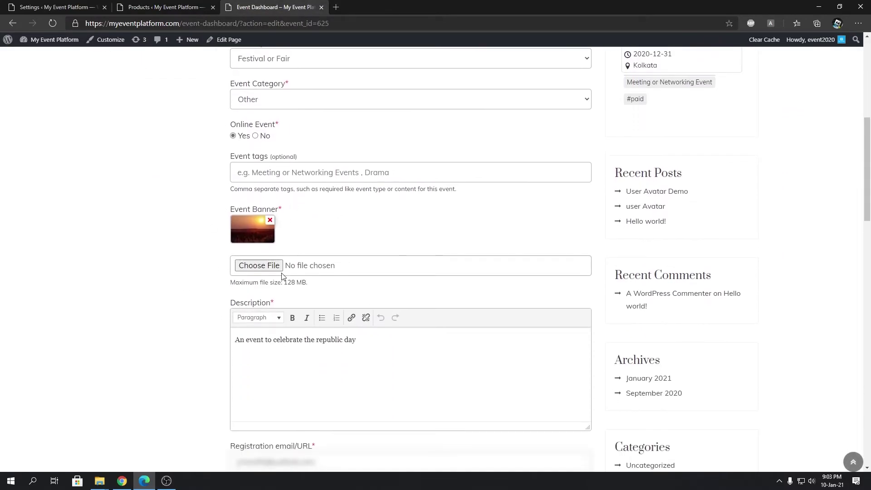
scroll(281, 275, up, 1)
scroll(299, 274, up, 5)
scroll(311, 277, down, 15)
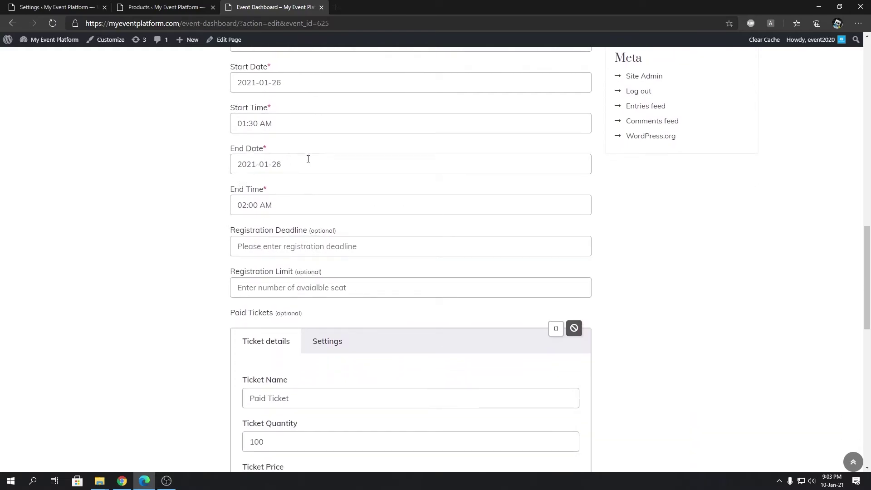
click(304, 162)
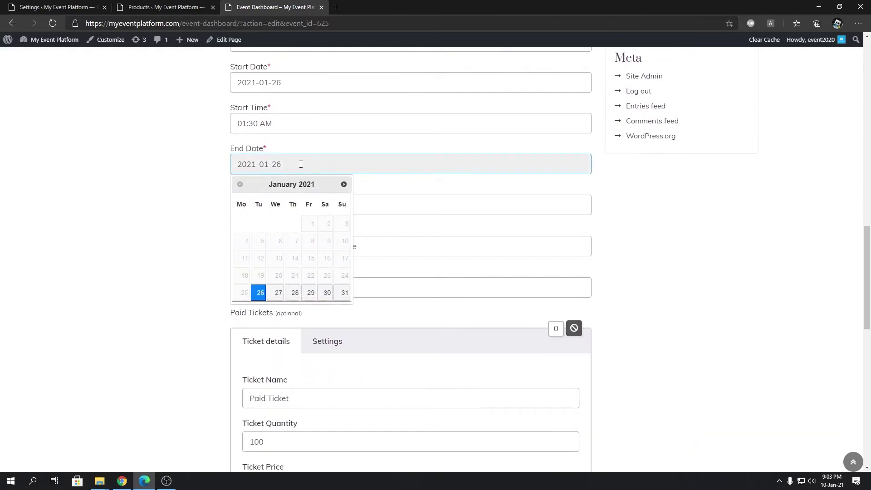
click(340, 294)
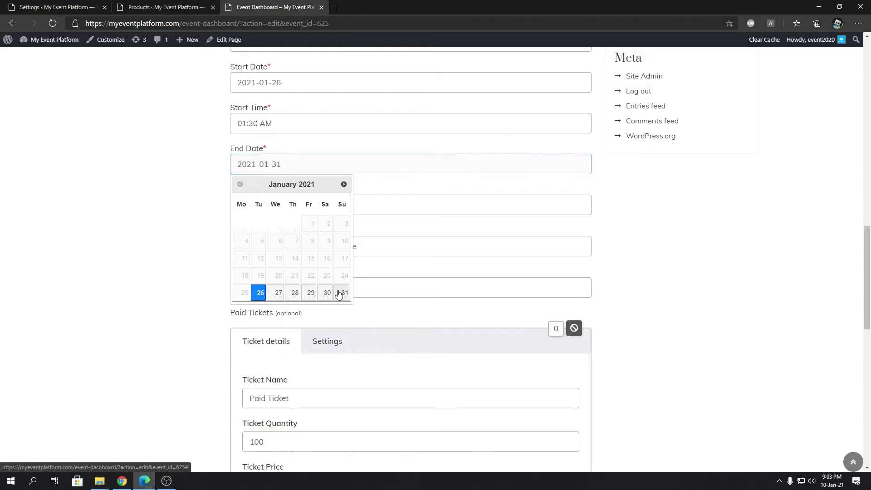
Make the event recur daily, every 1 day until 2021-01-31, and save the changes
scroll(185, 265, down, 12)
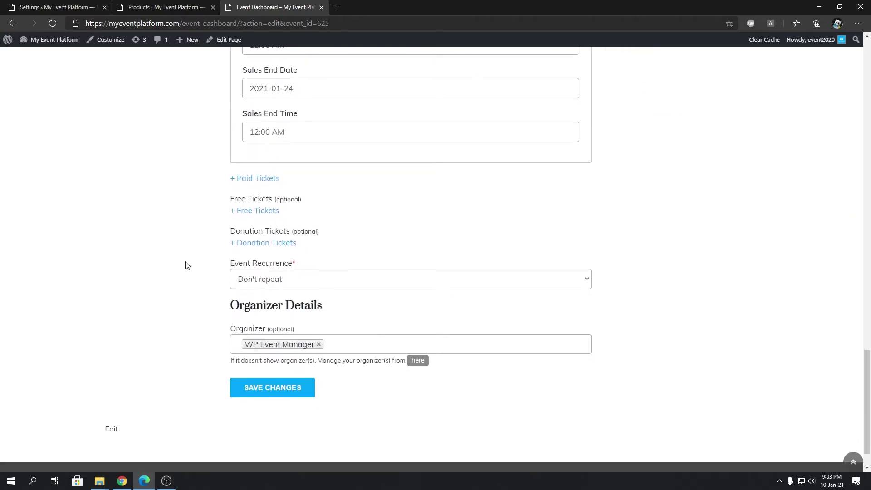
click(281, 280)
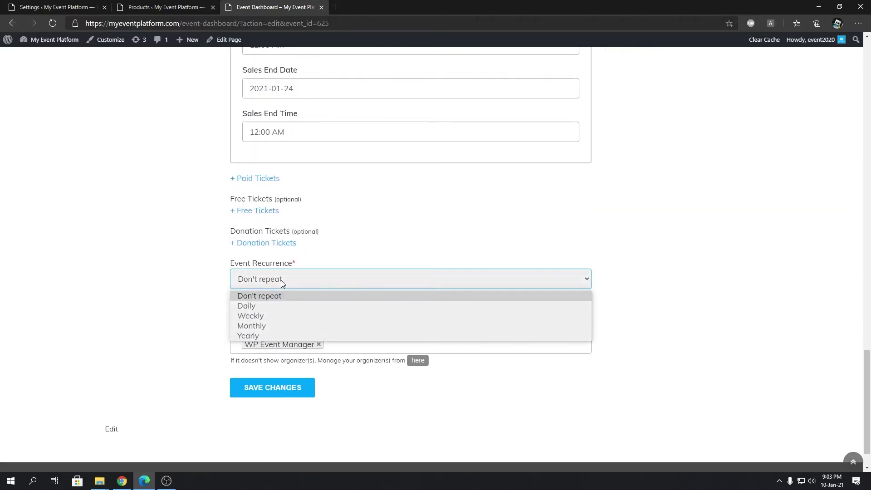
click(273, 306)
click(267, 321)
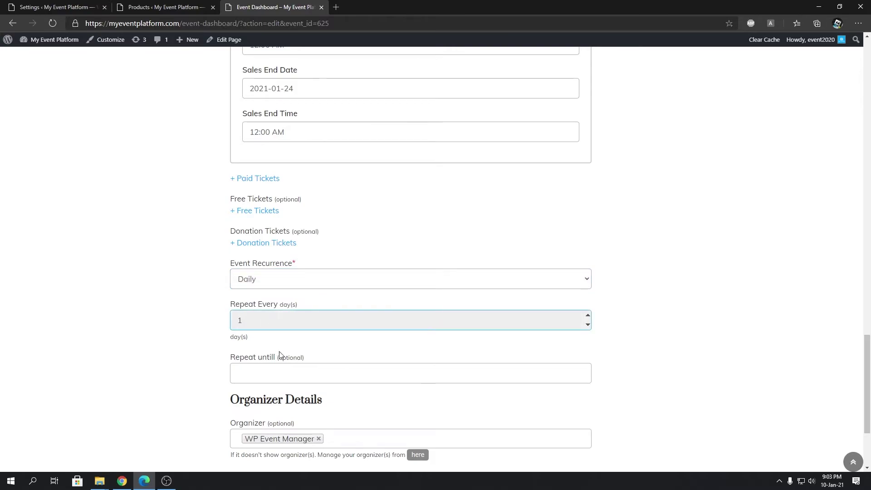
click(287, 371)
click(241, 351)
scroll(179, 367, down, 1)
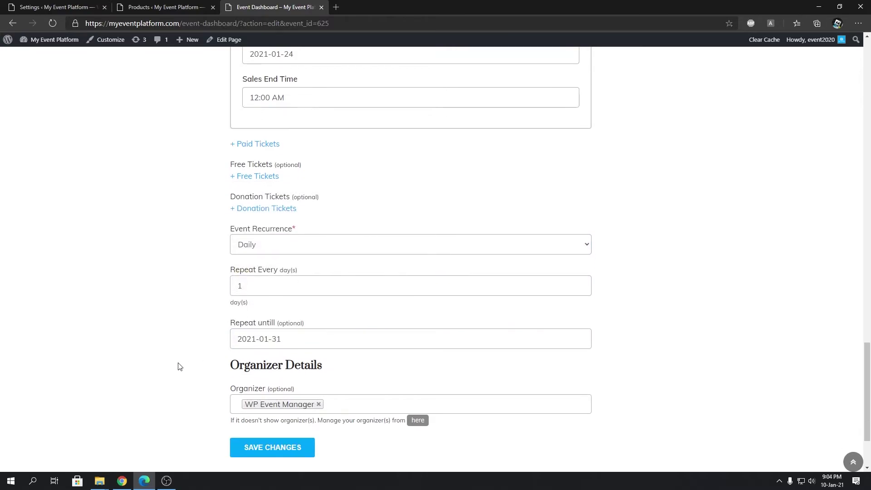
scroll(180, 366, down, 2)
click(265, 345)
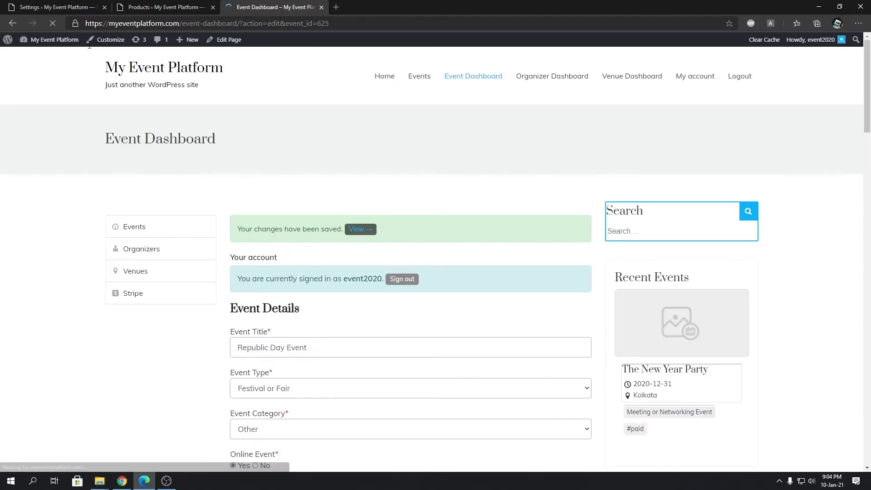
Generate Republic Day Event's recurrences under Recurring Events and view its five January 27–31 occurrences
click(68, 6)
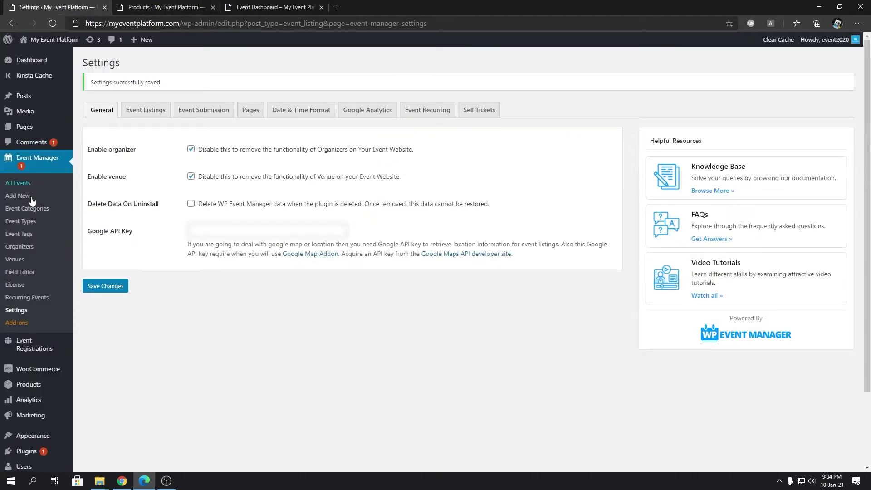
click(21, 297)
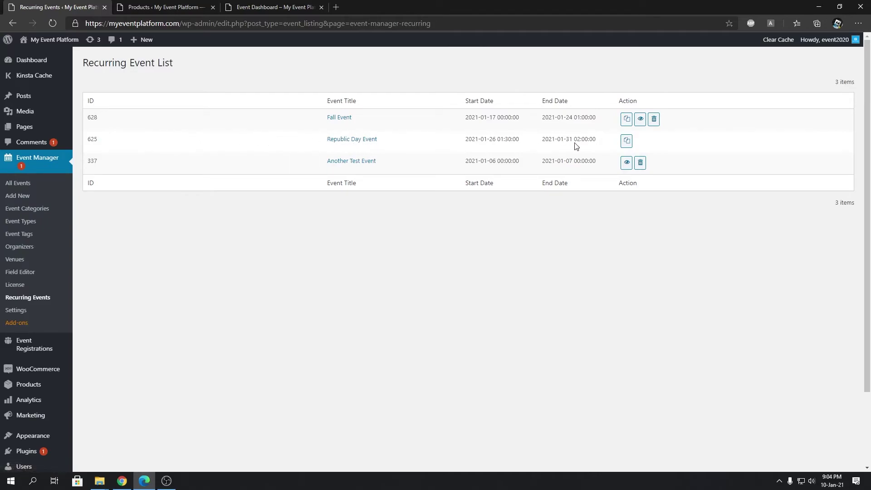
click(626, 141)
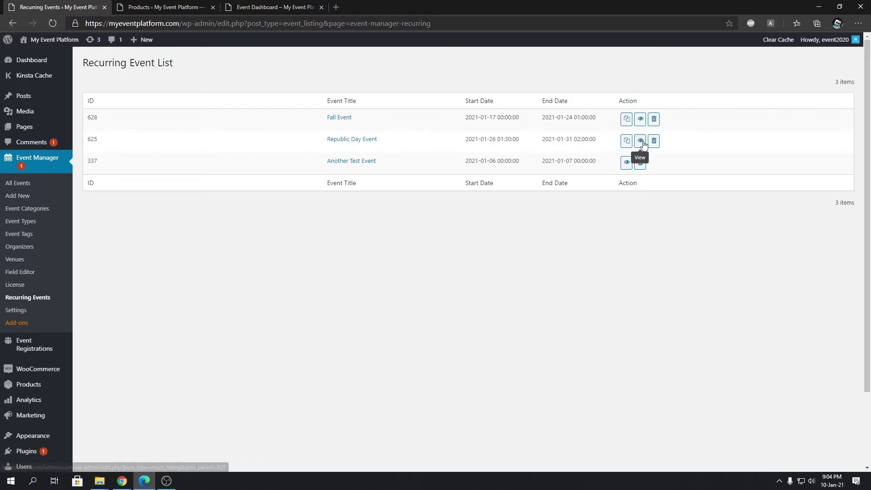
click(640, 142)
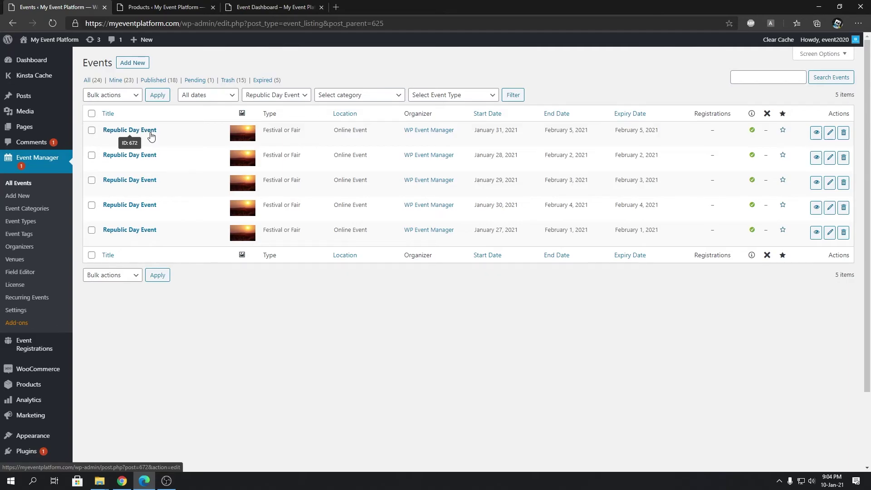
click(146, 6)
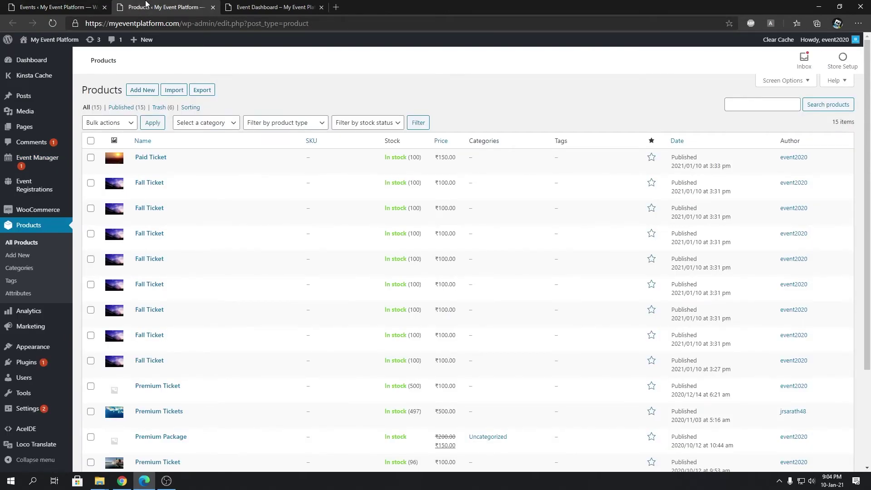
key(F5)
click(6, 3)
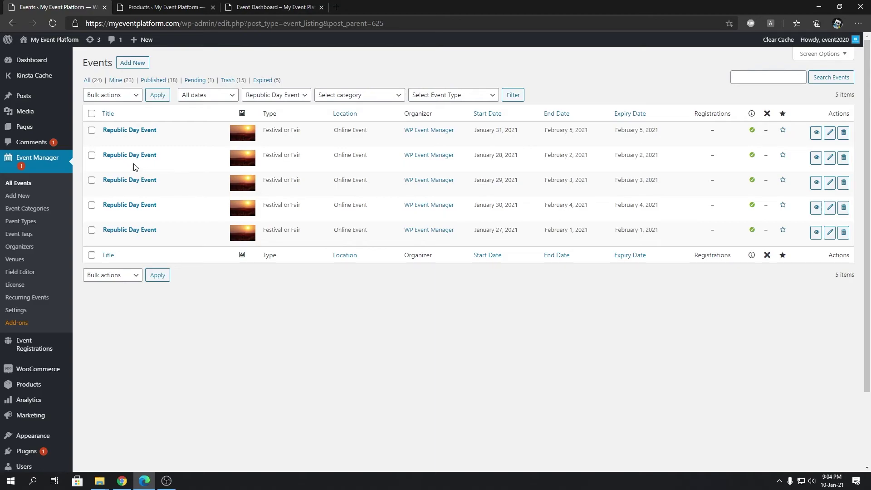
drag(167, 136, 99, 134)
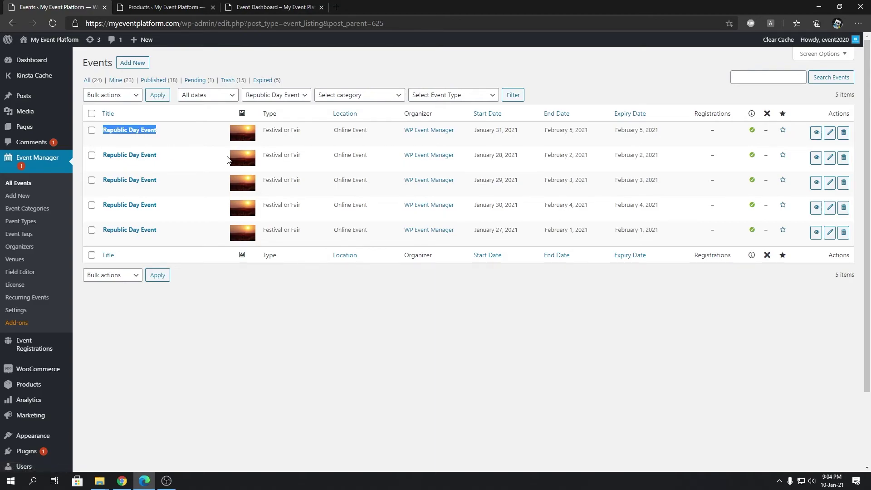
Return to the WooCommerce products list and highlight the single ₹150 Paid Ticket product name
click(169, 6)
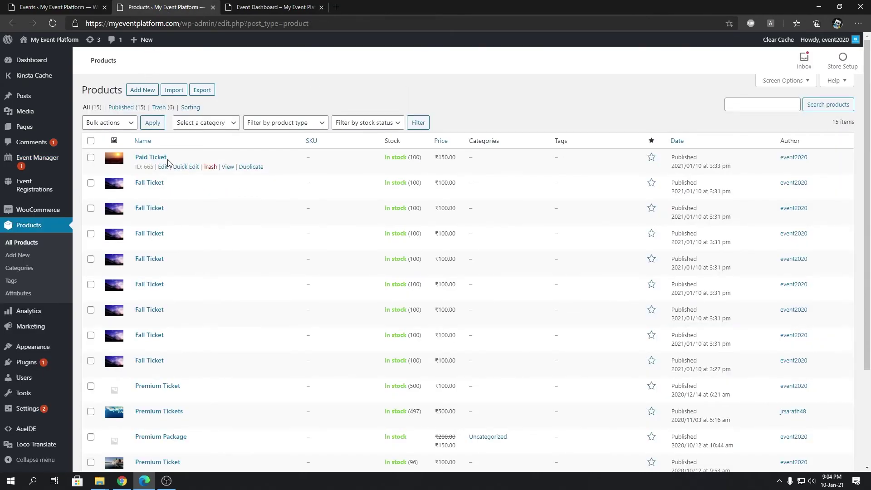
drag(169, 157, 133, 157)
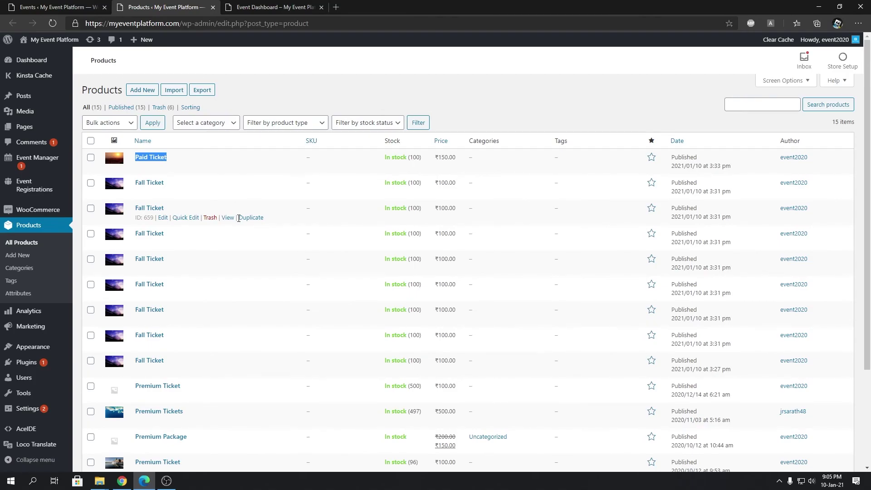
click(245, 157)
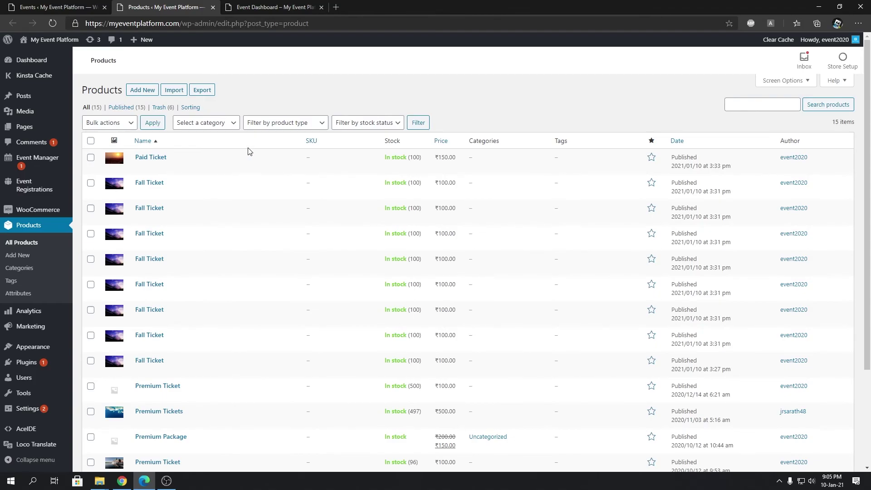
triple_click(212, 162)
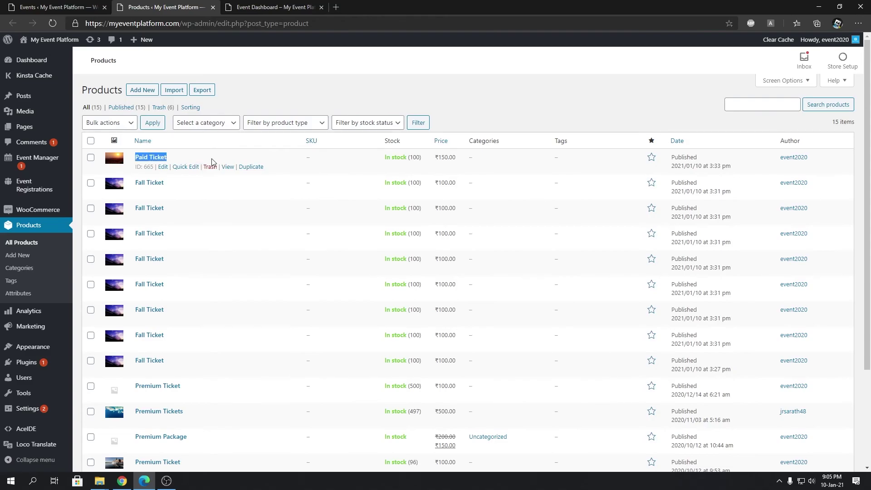